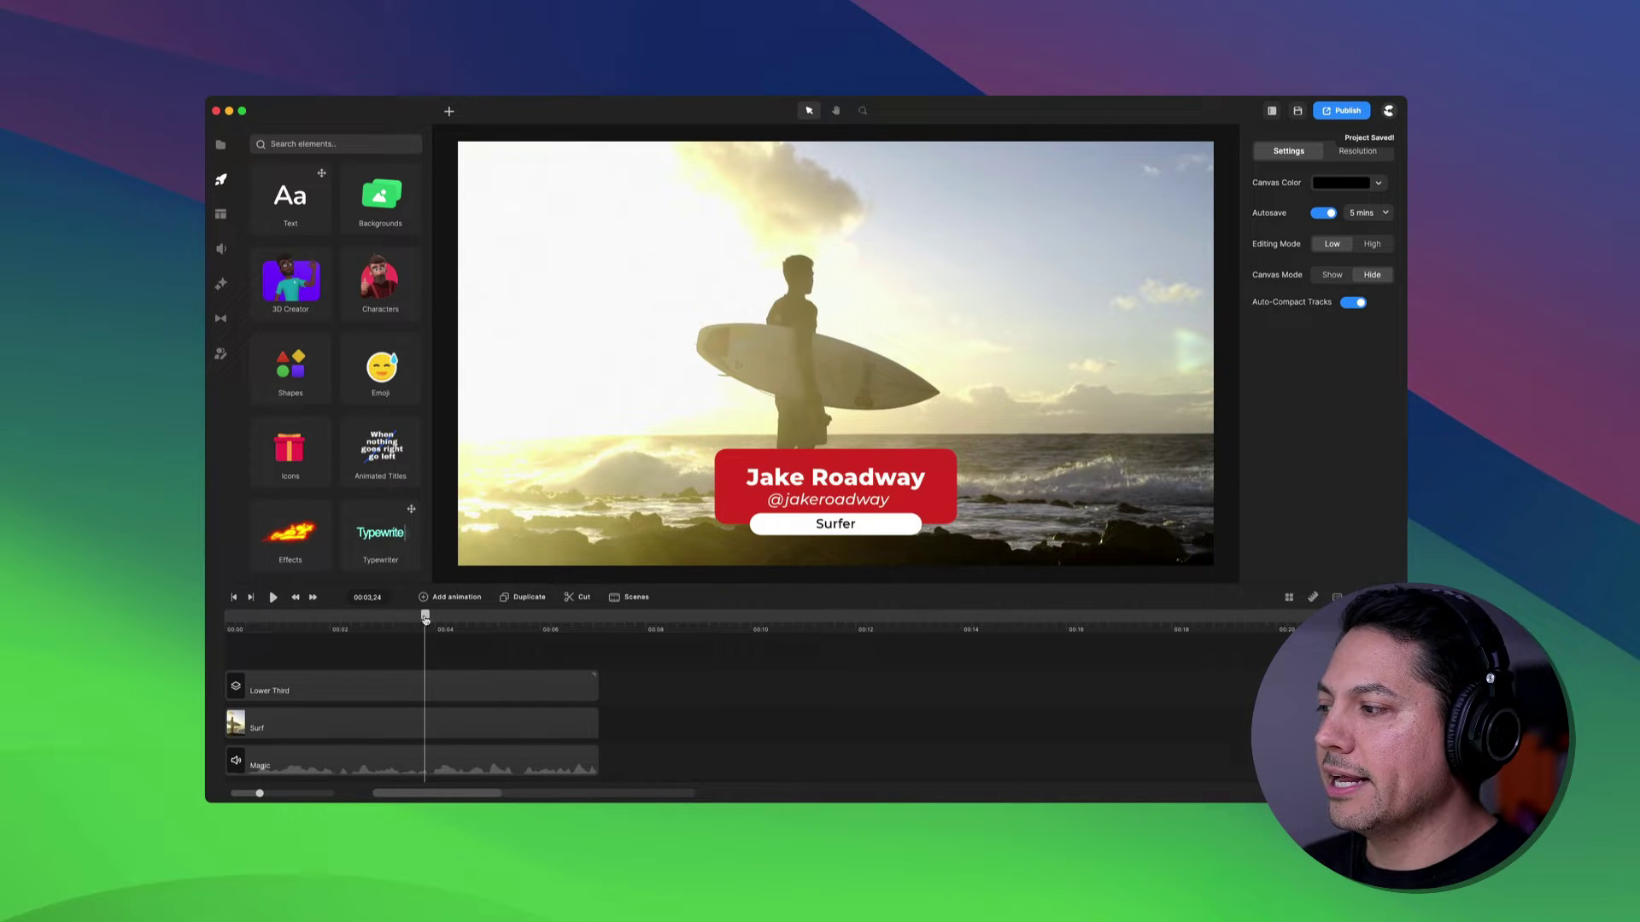
- Scrub the playhead to about 00:04,07 so the red lower third is fully visible
mouse_move(425, 616)
left_mouse_down()
mouse_move(462, 617)
mouse_move(406, 616)
mouse_move(448, 615)
left_mouse_up()
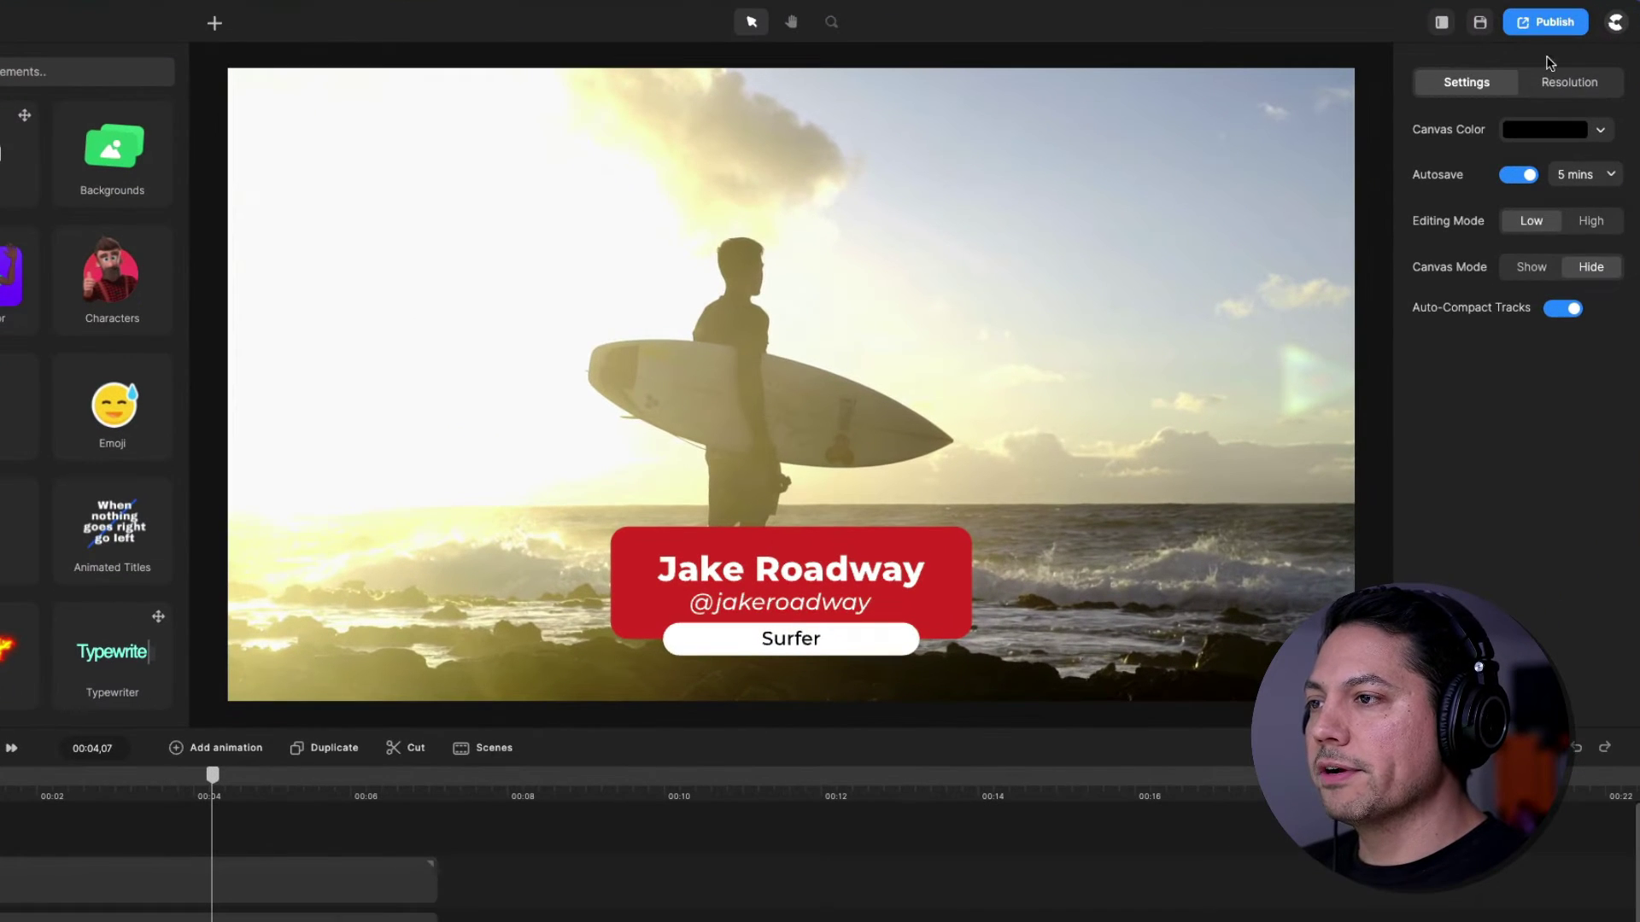
- In Publish, compare MP4 and WEBM, then settle on MOV at 1920×1080 with Transparent on
left_click(1548, 23)
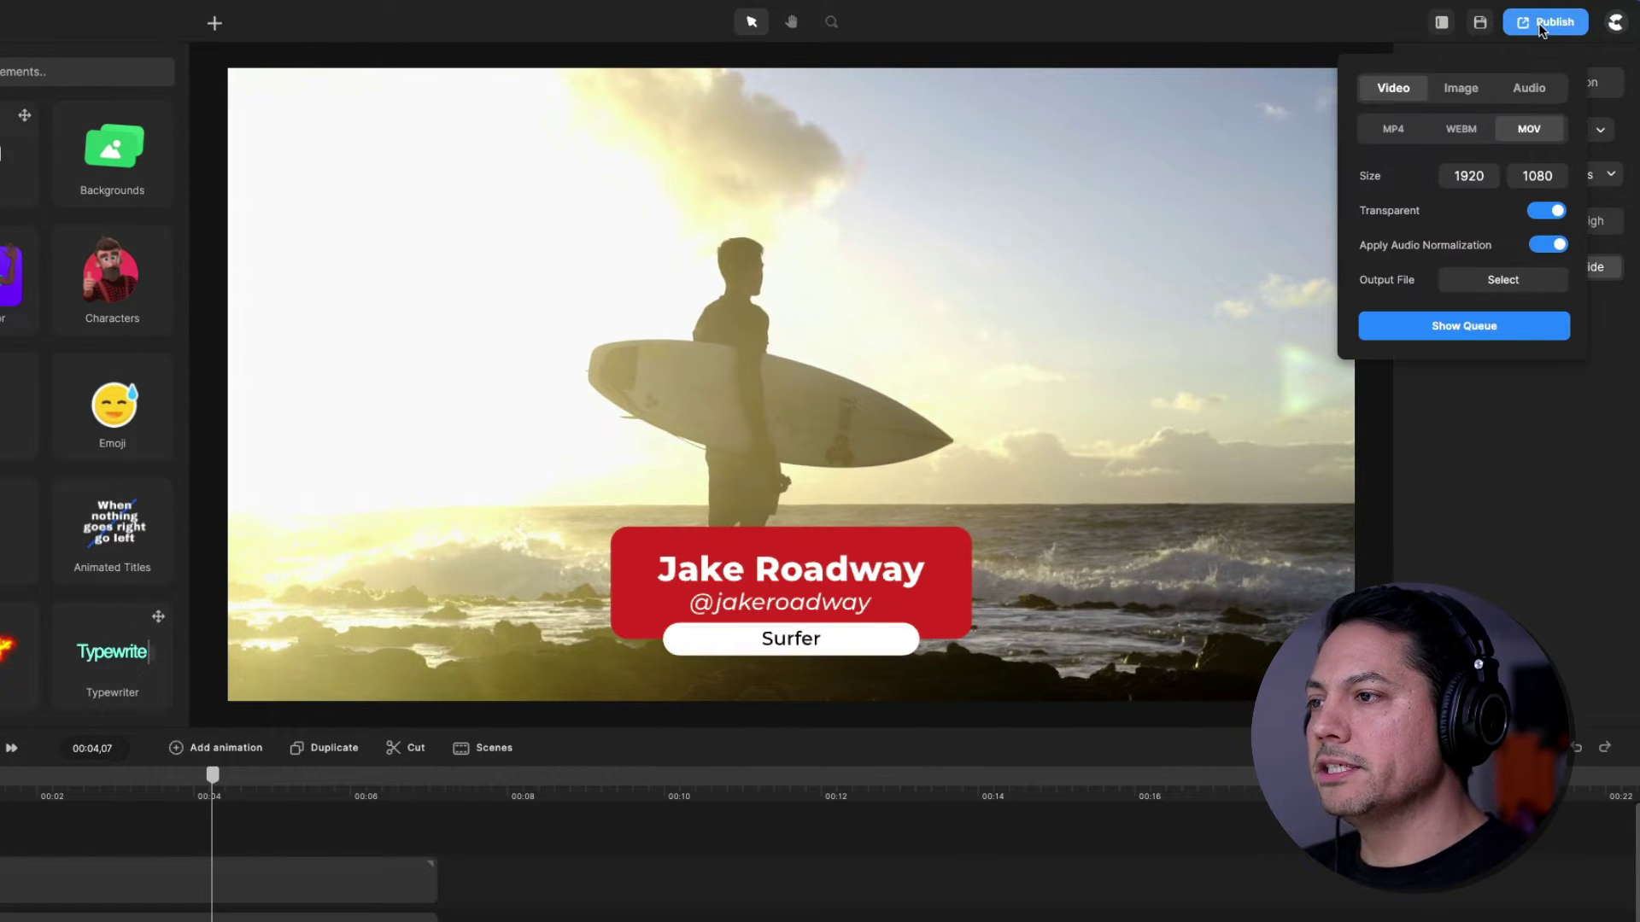
left_click(1397, 132)
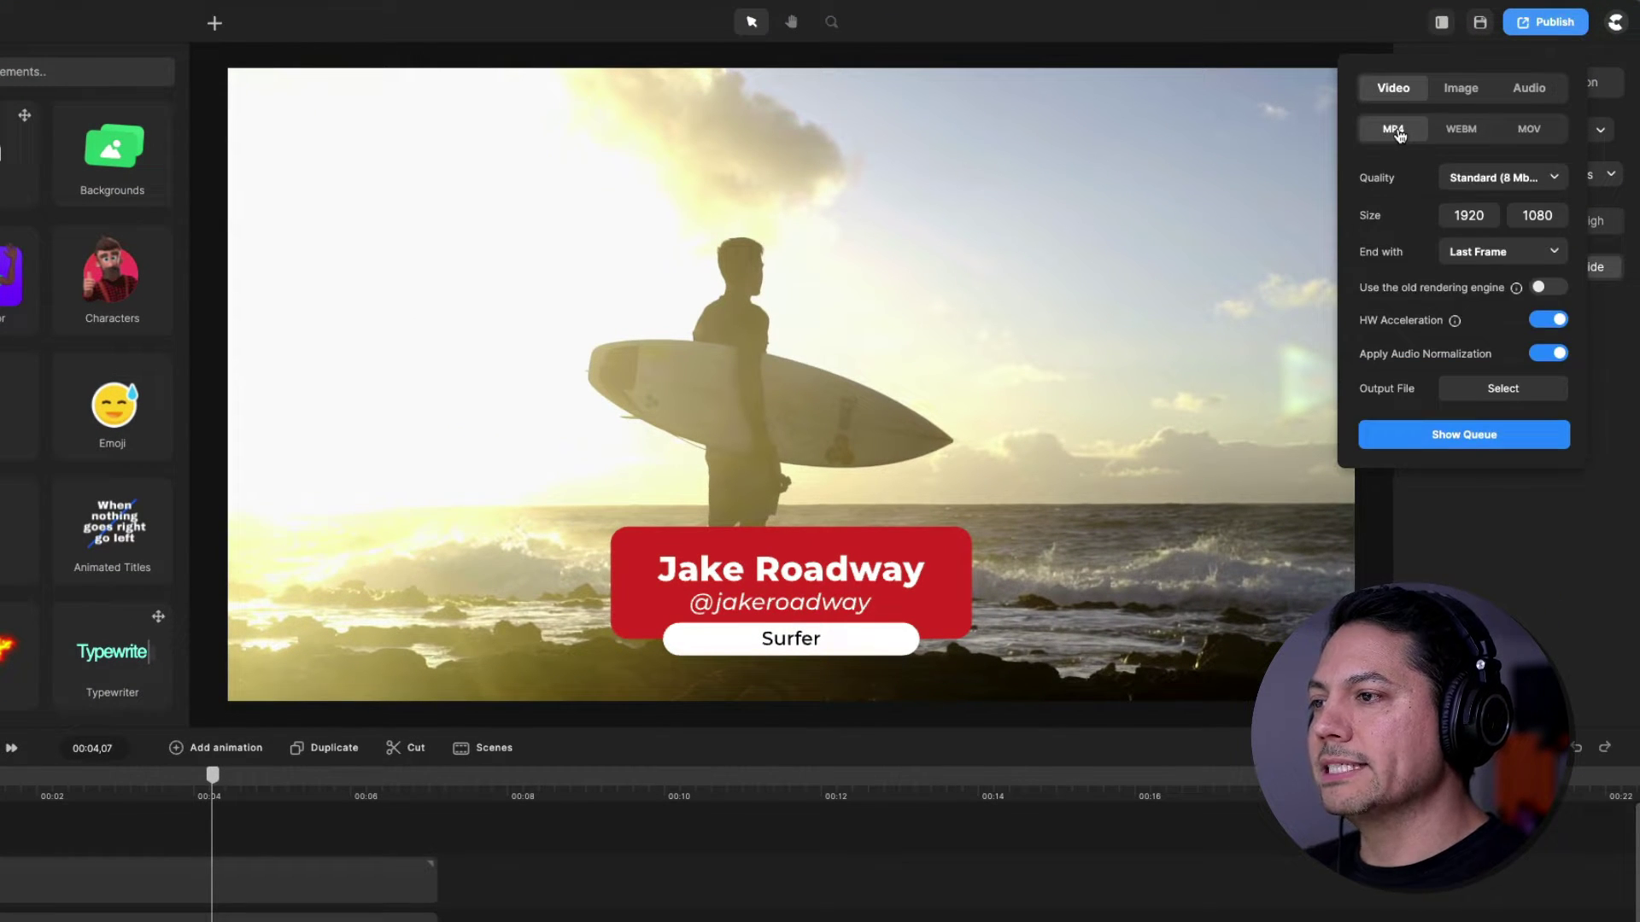
left_click(1462, 129)
left_click(1530, 133)
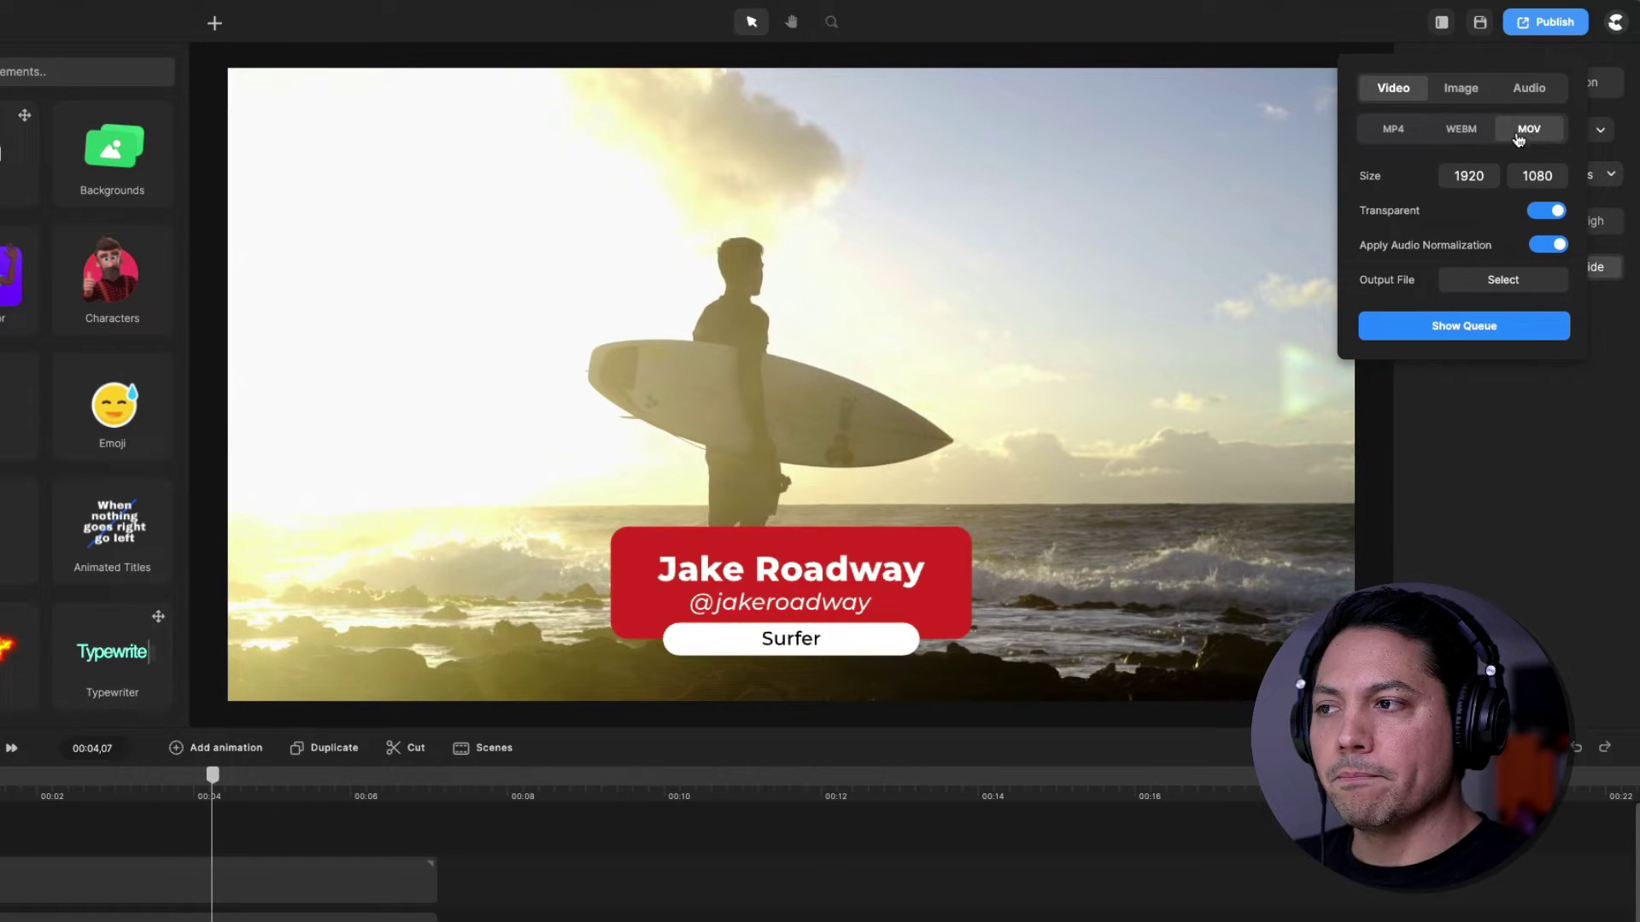
left_click(1460, 136)
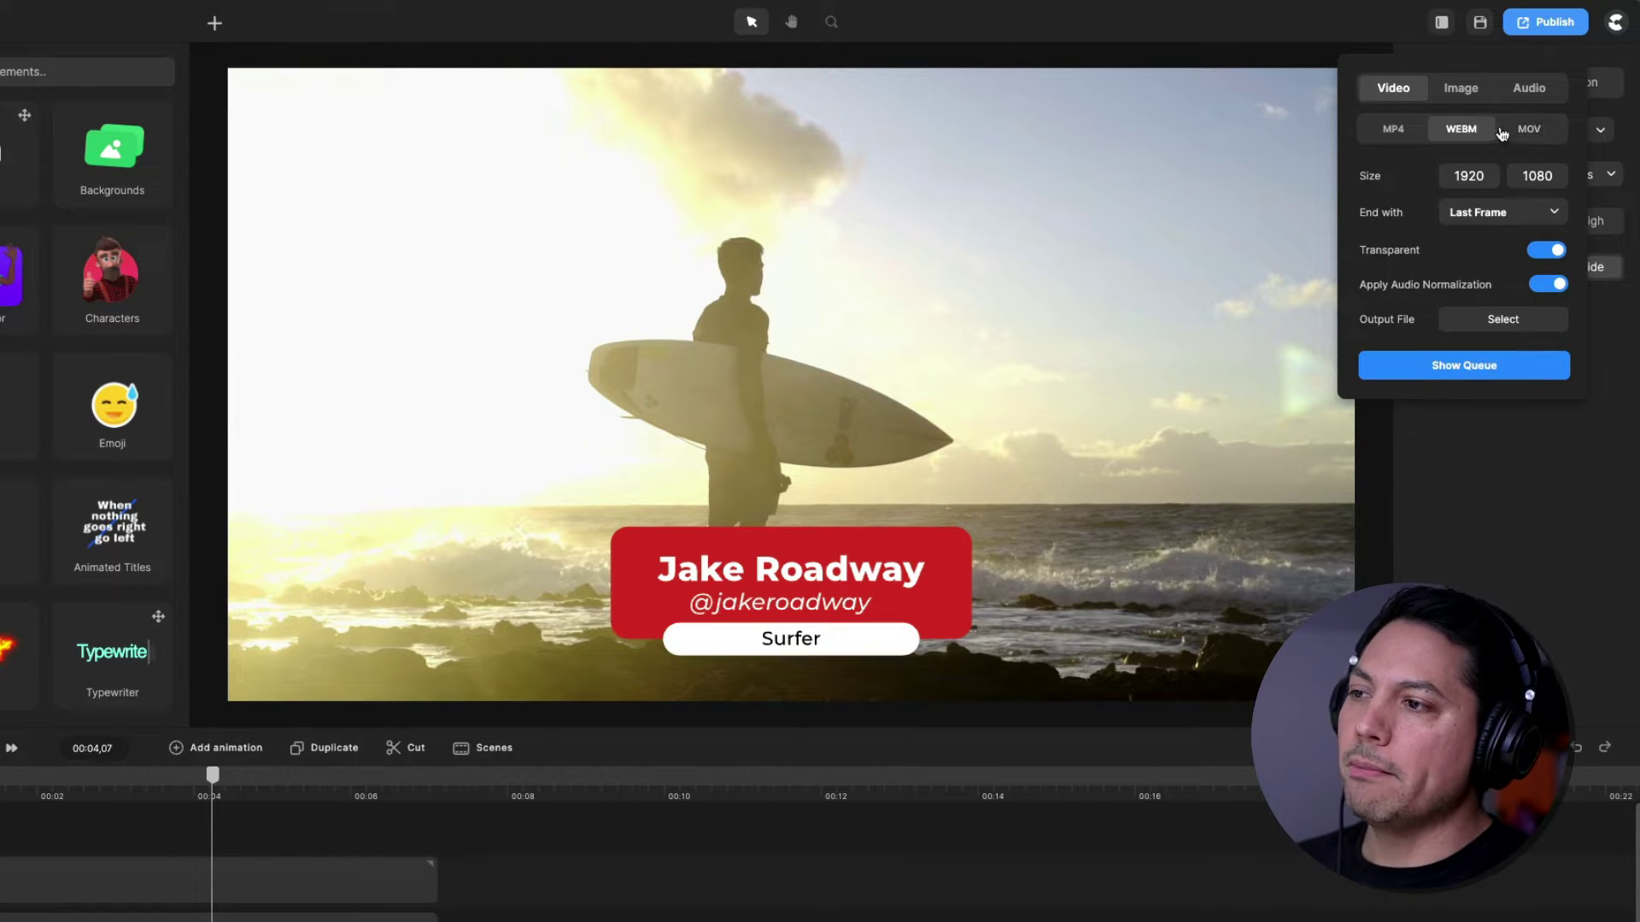
left_click(1526, 131)
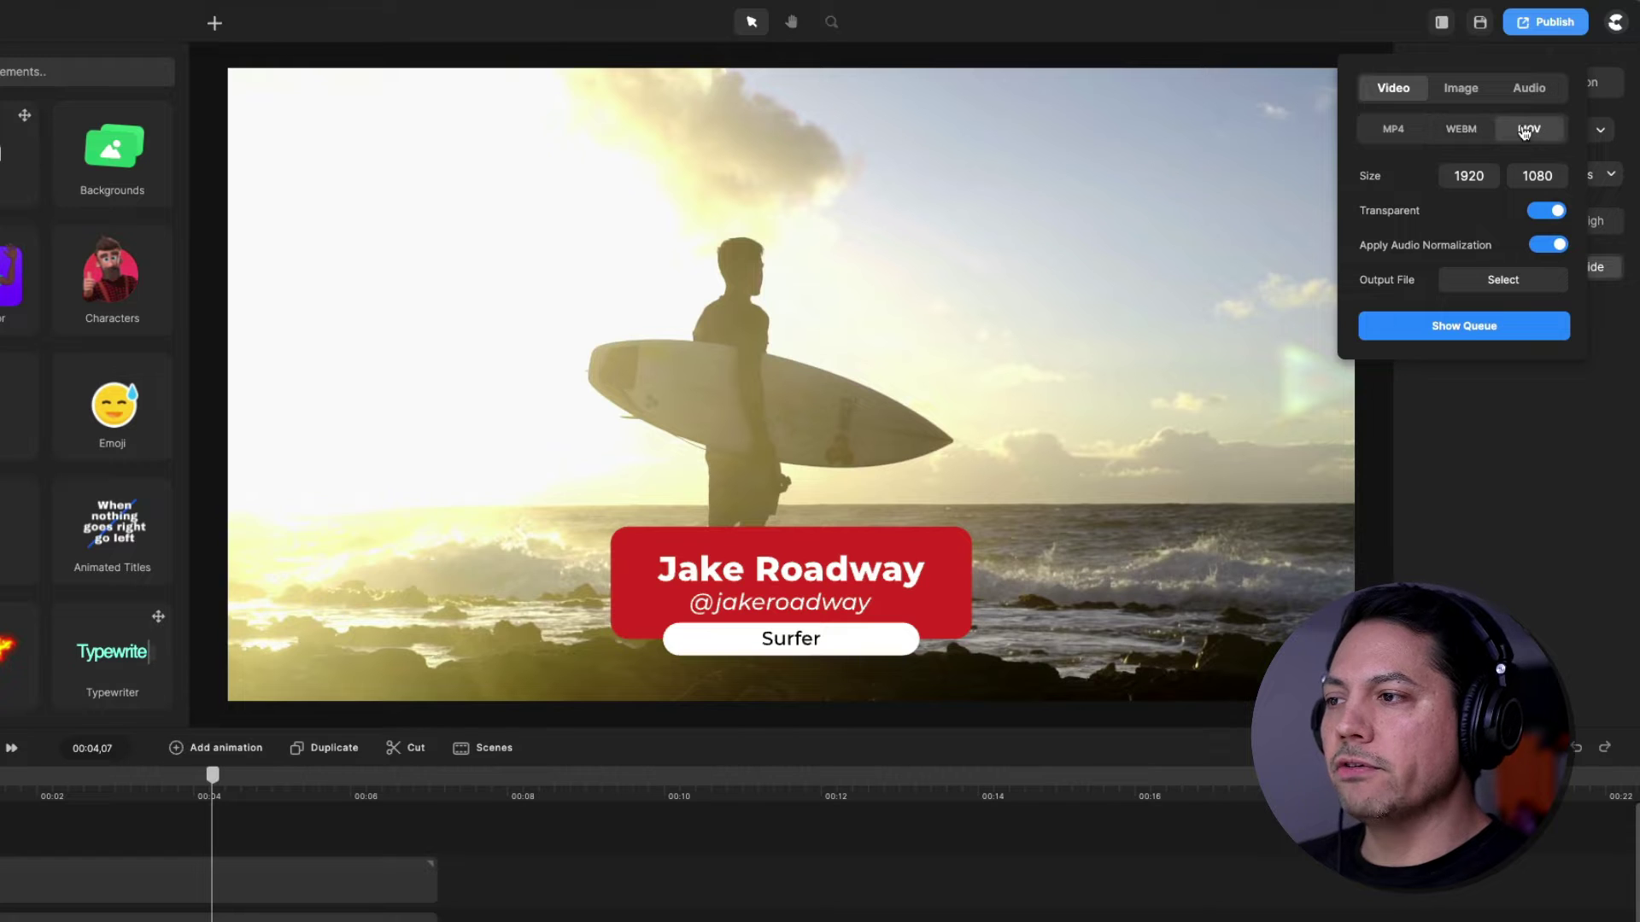
left_click(1542, 213)
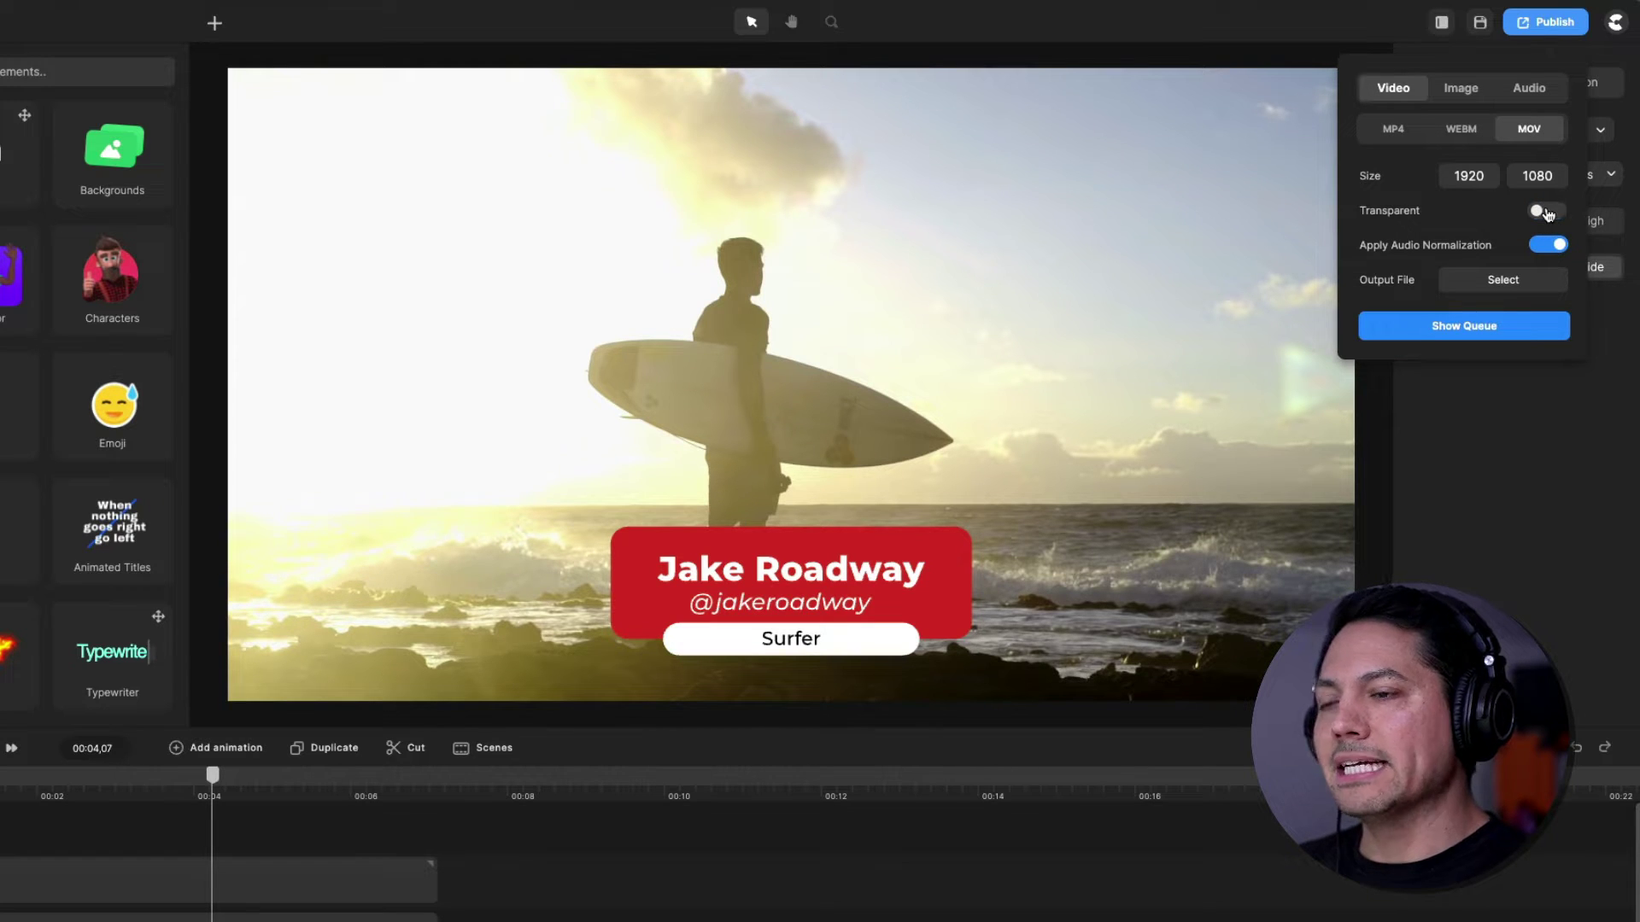
left_click(1542, 214)
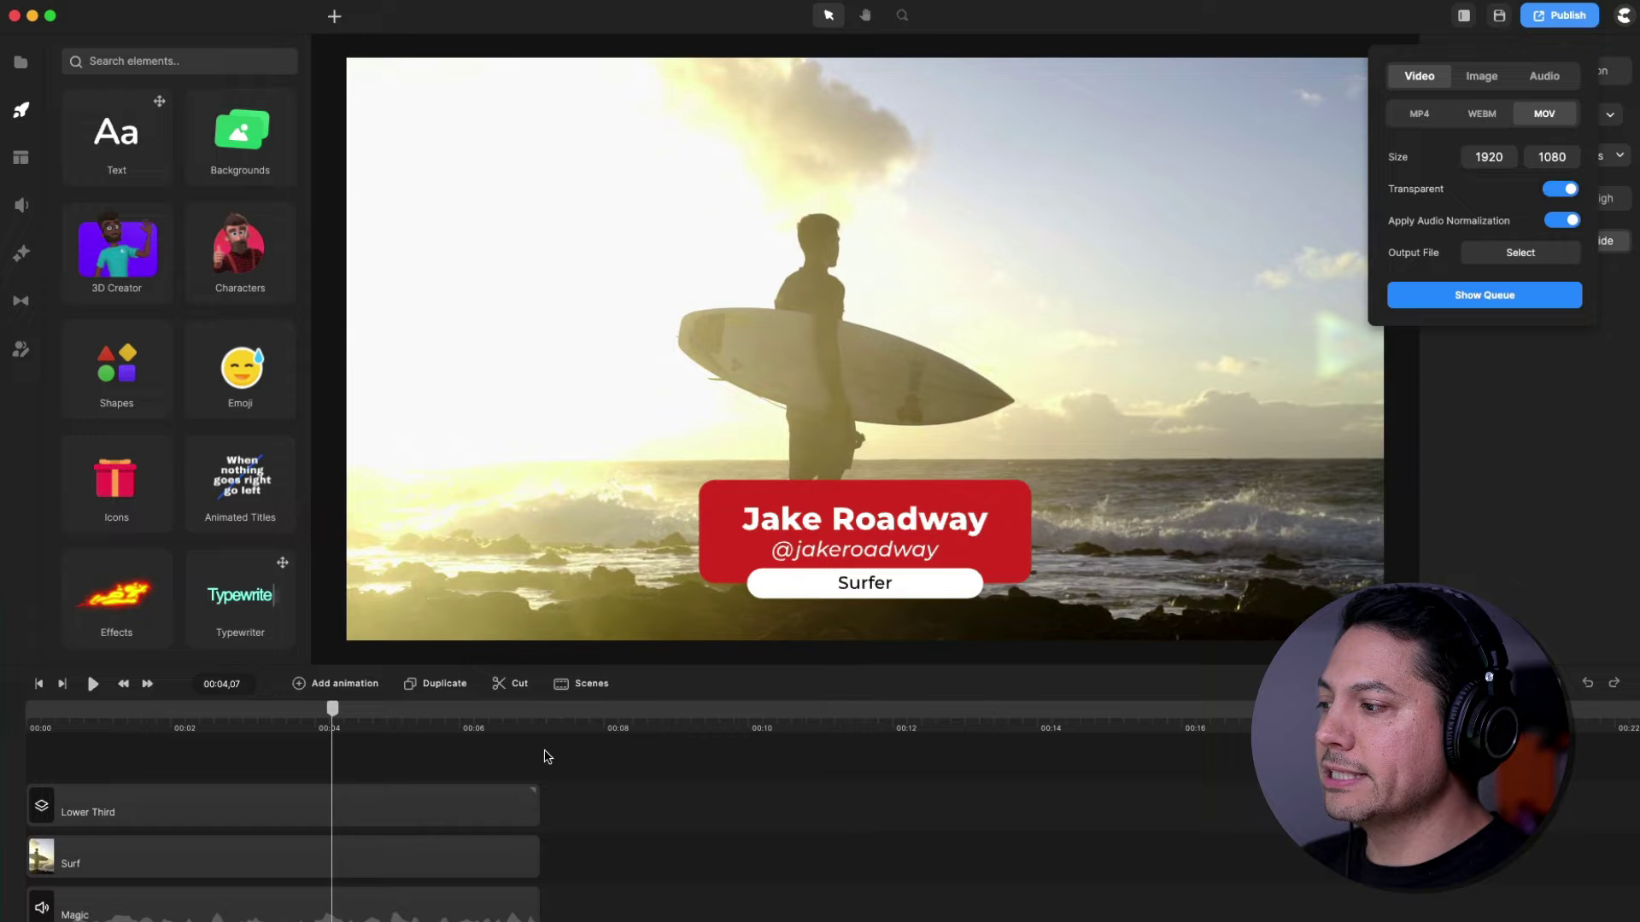
- Delete the Surf video clip and Magic audio track, then toggle Transparent off and back on
left_click(392, 862)
key("Delete")
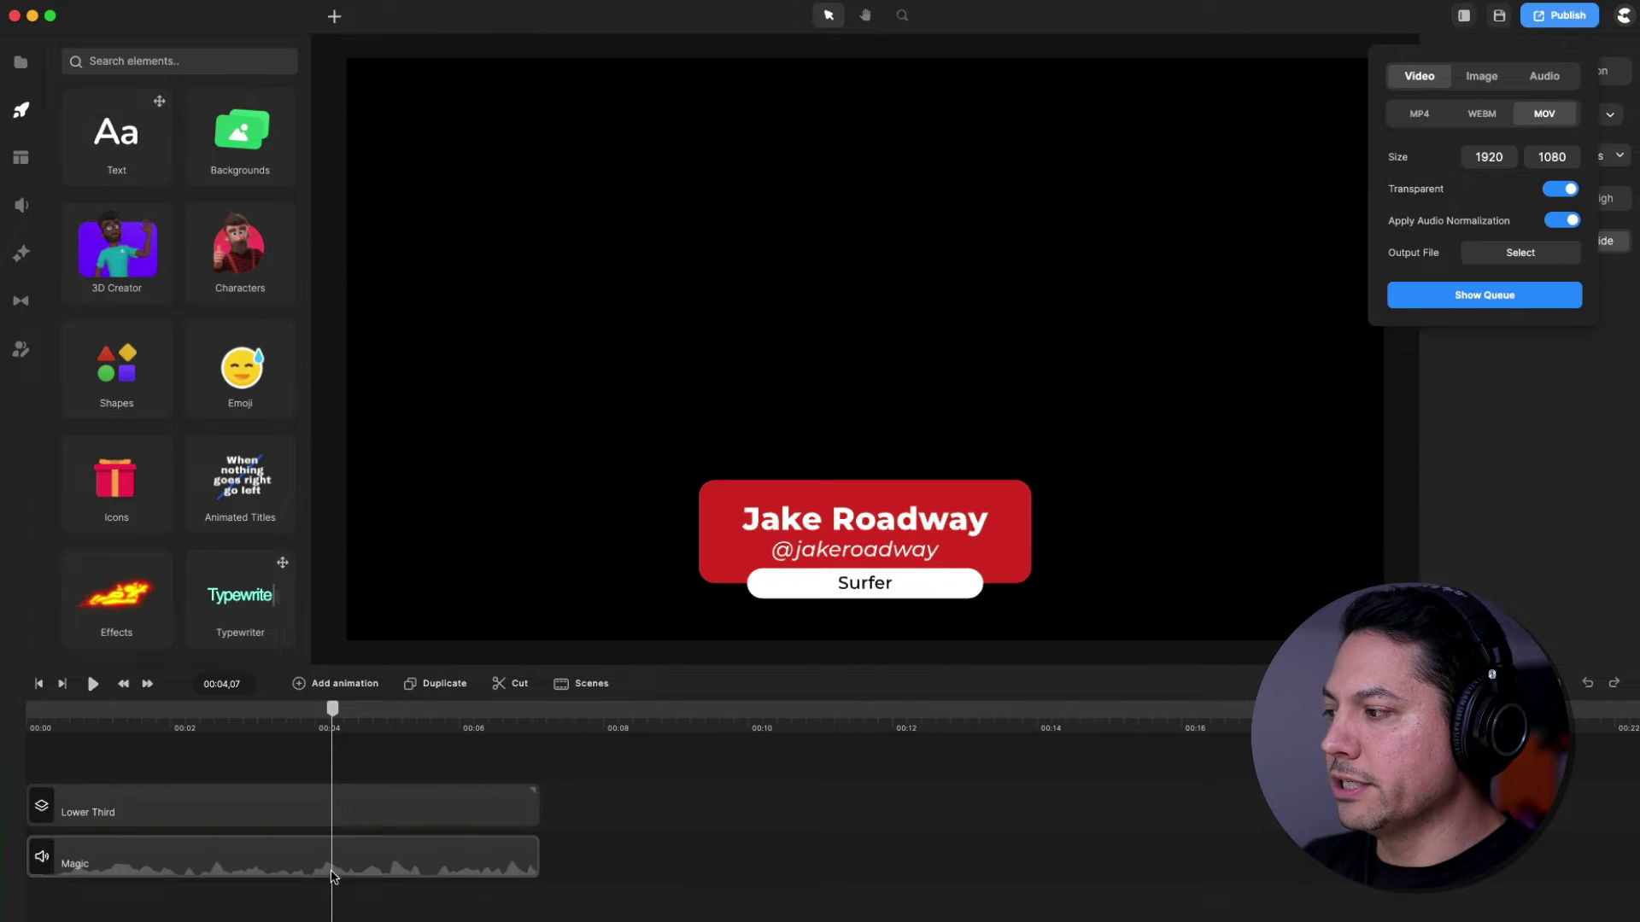
left_click(359, 876)
key("Delete")
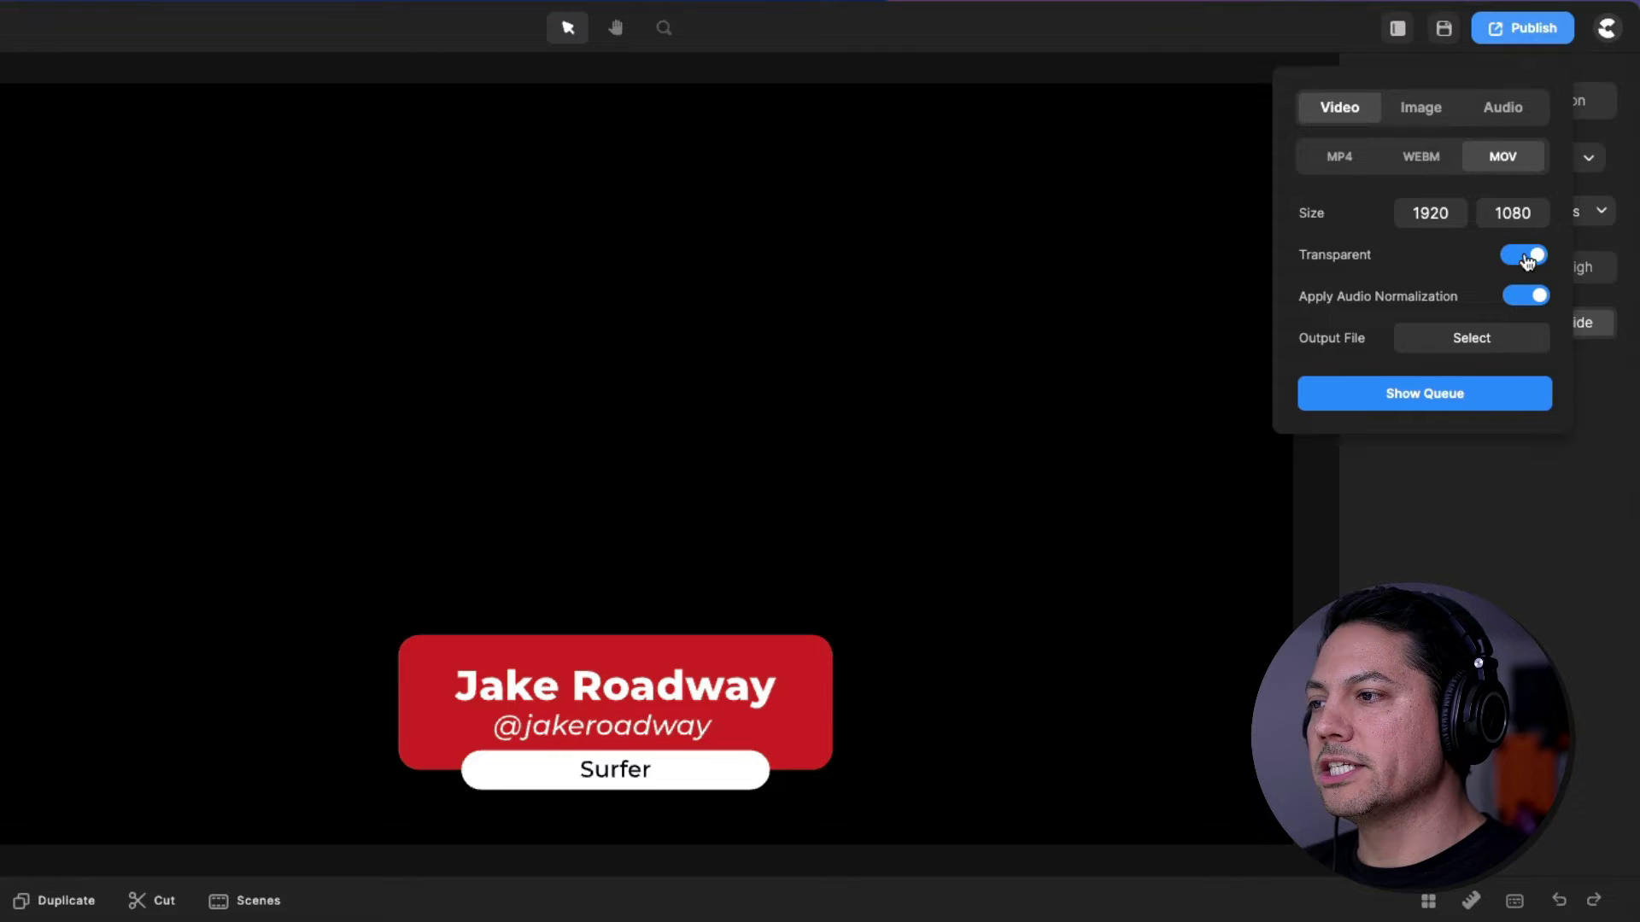
left_click(1536, 257)
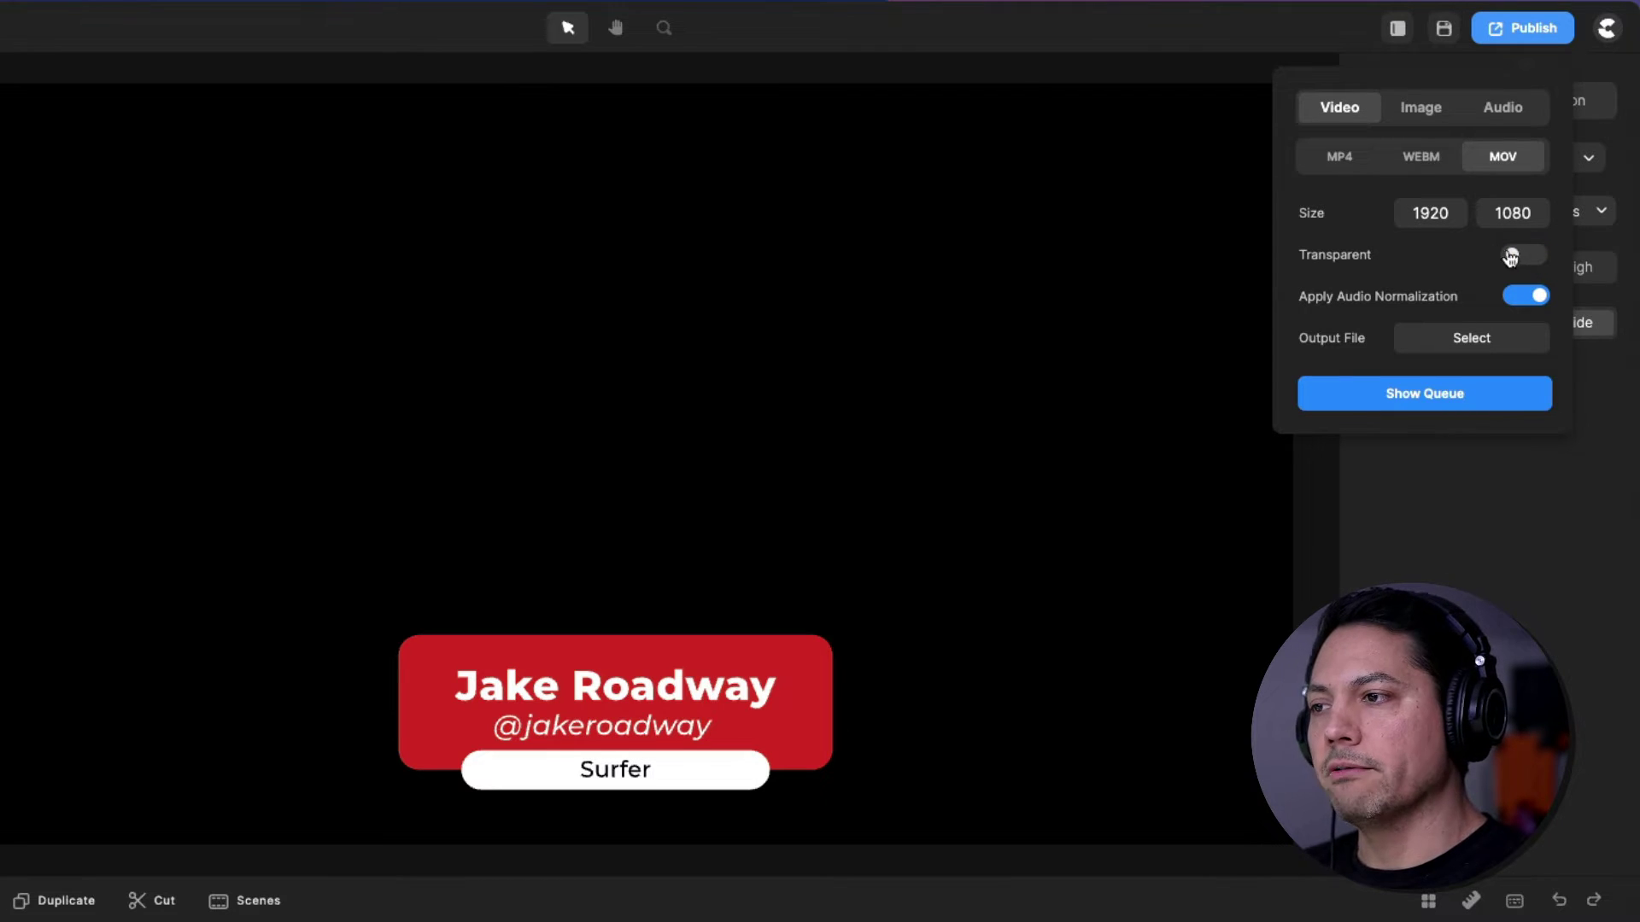
left_click(1516, 260)
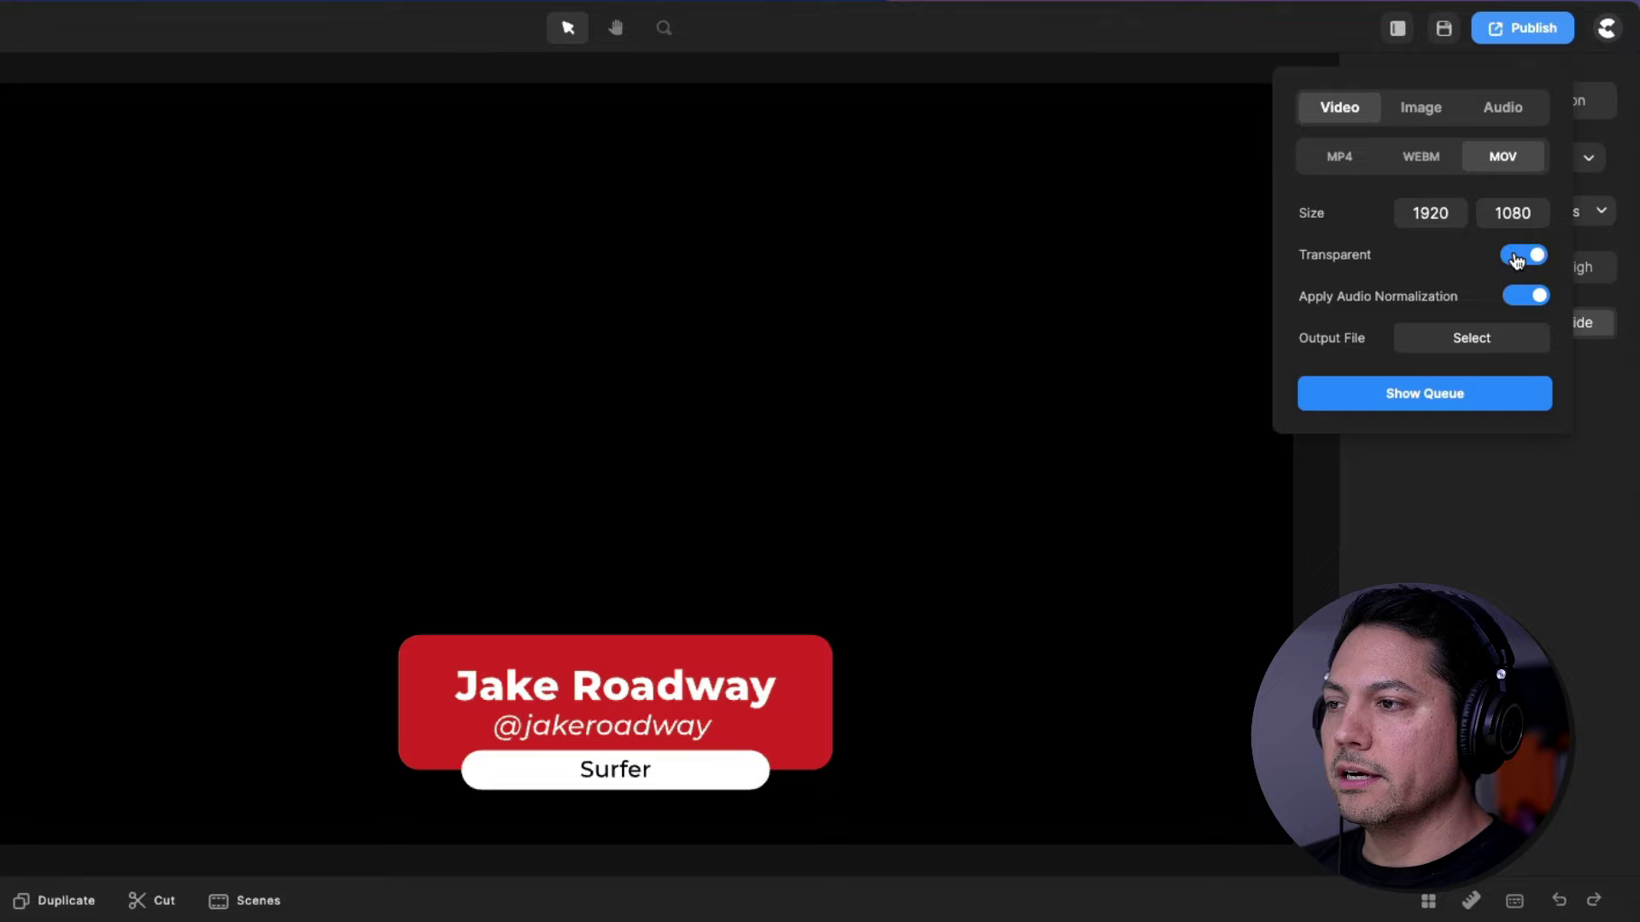
- Save the MOV export as video.mov in Publish Videos and let it render
left_click(1484, 351)
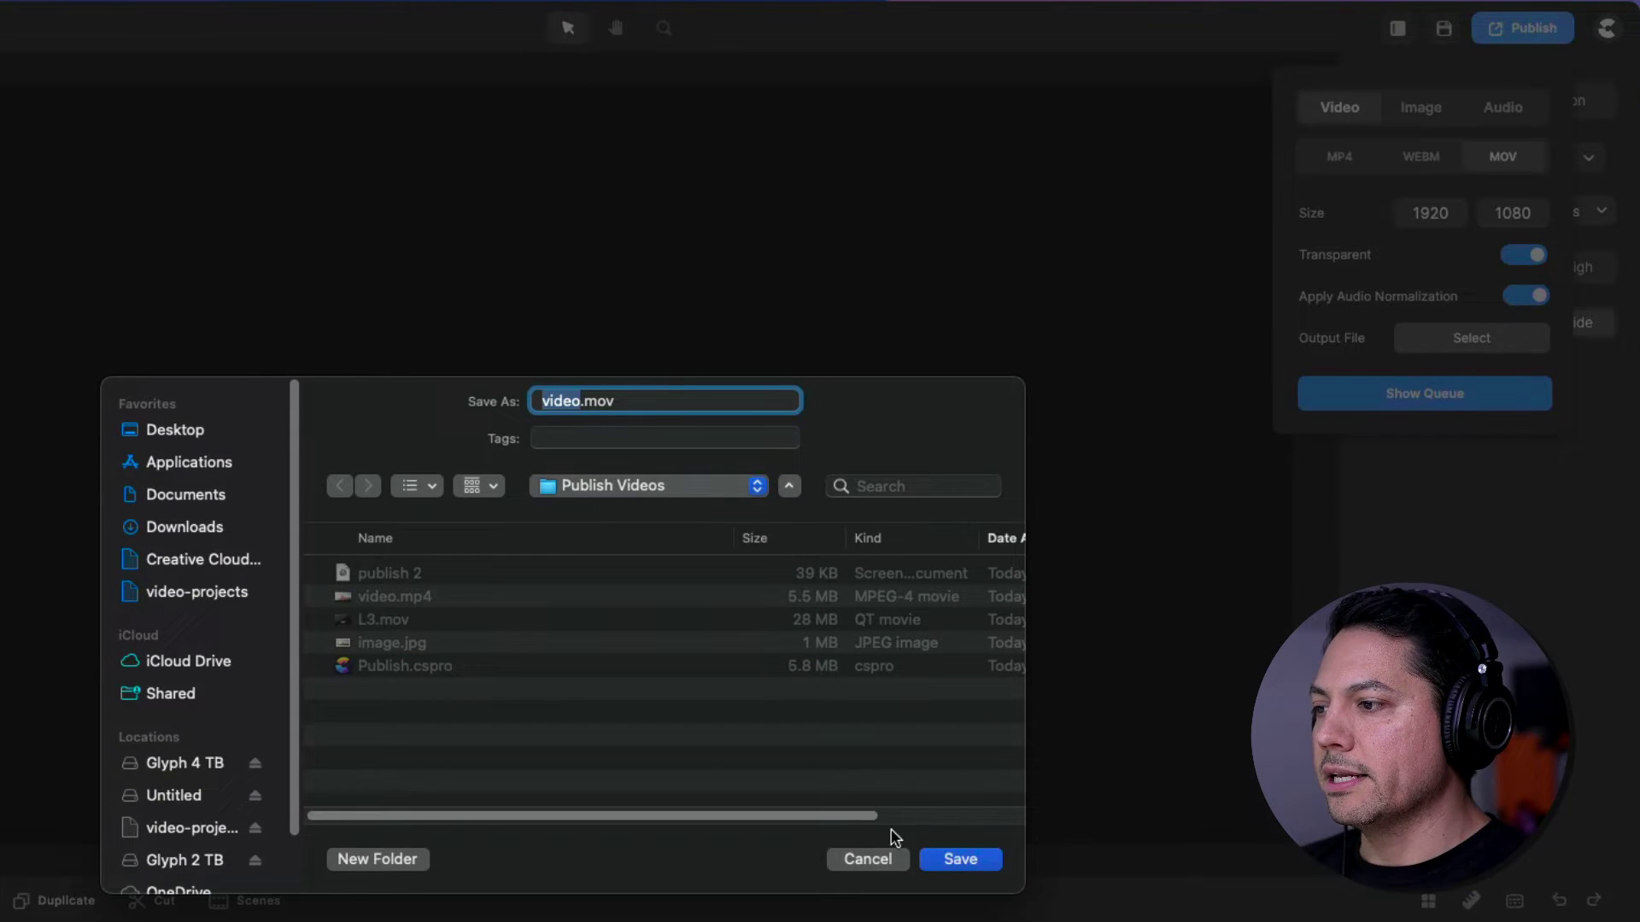
left_click(959, 857)
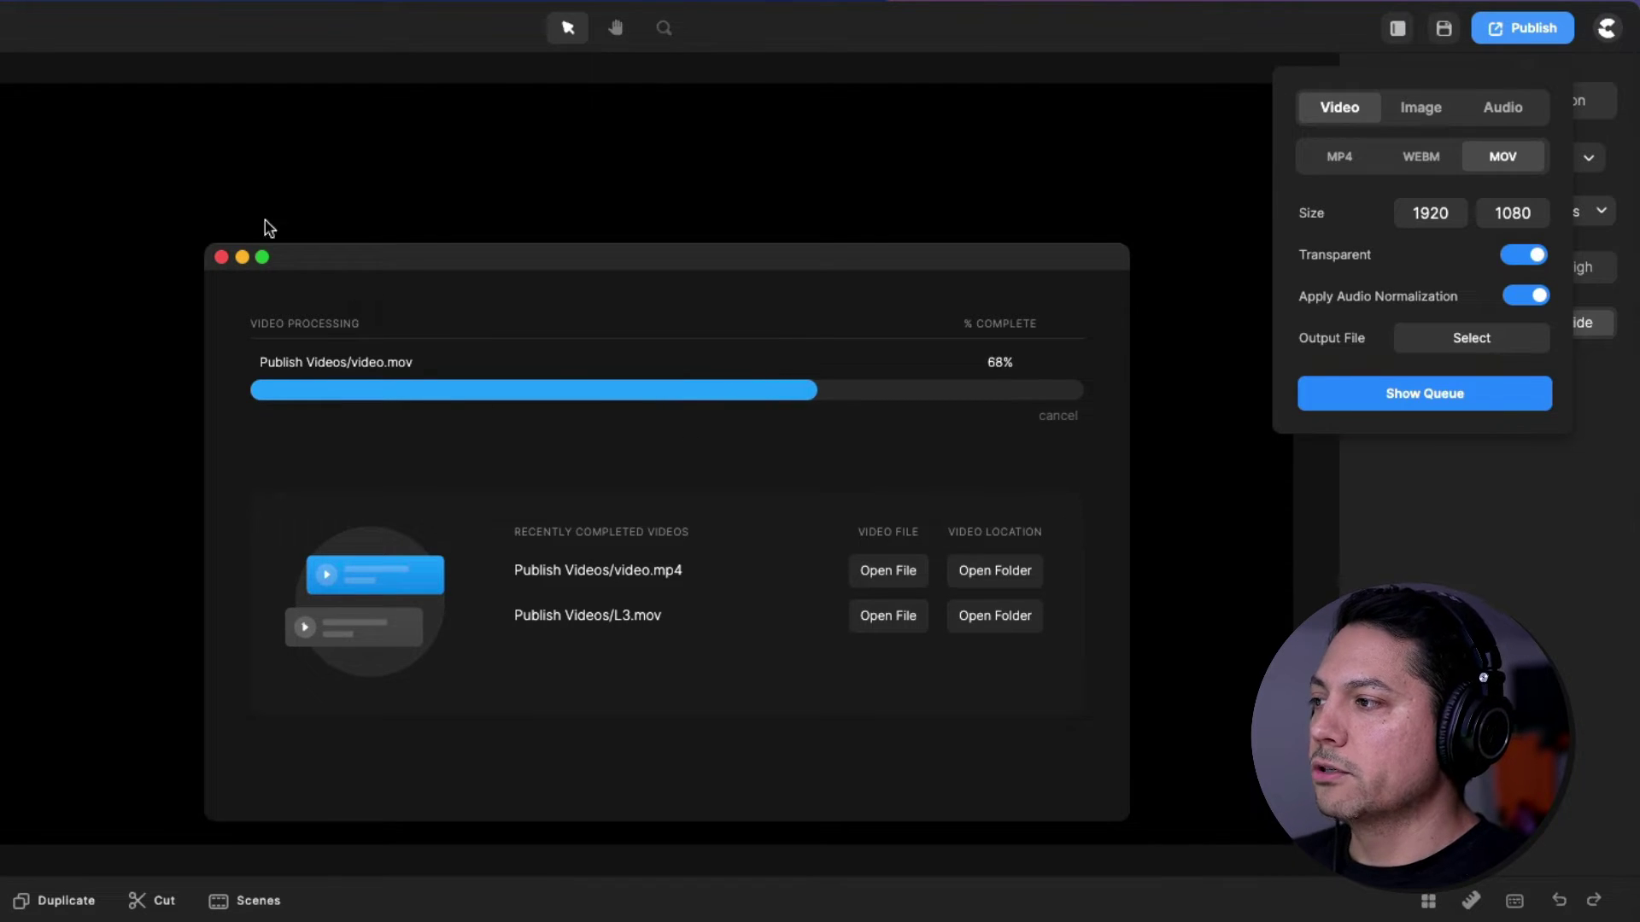
- Minimize the processing window, undo to restore the Surf and Magic tracks, and scrub to 00:03,23
left_click(243, 259)
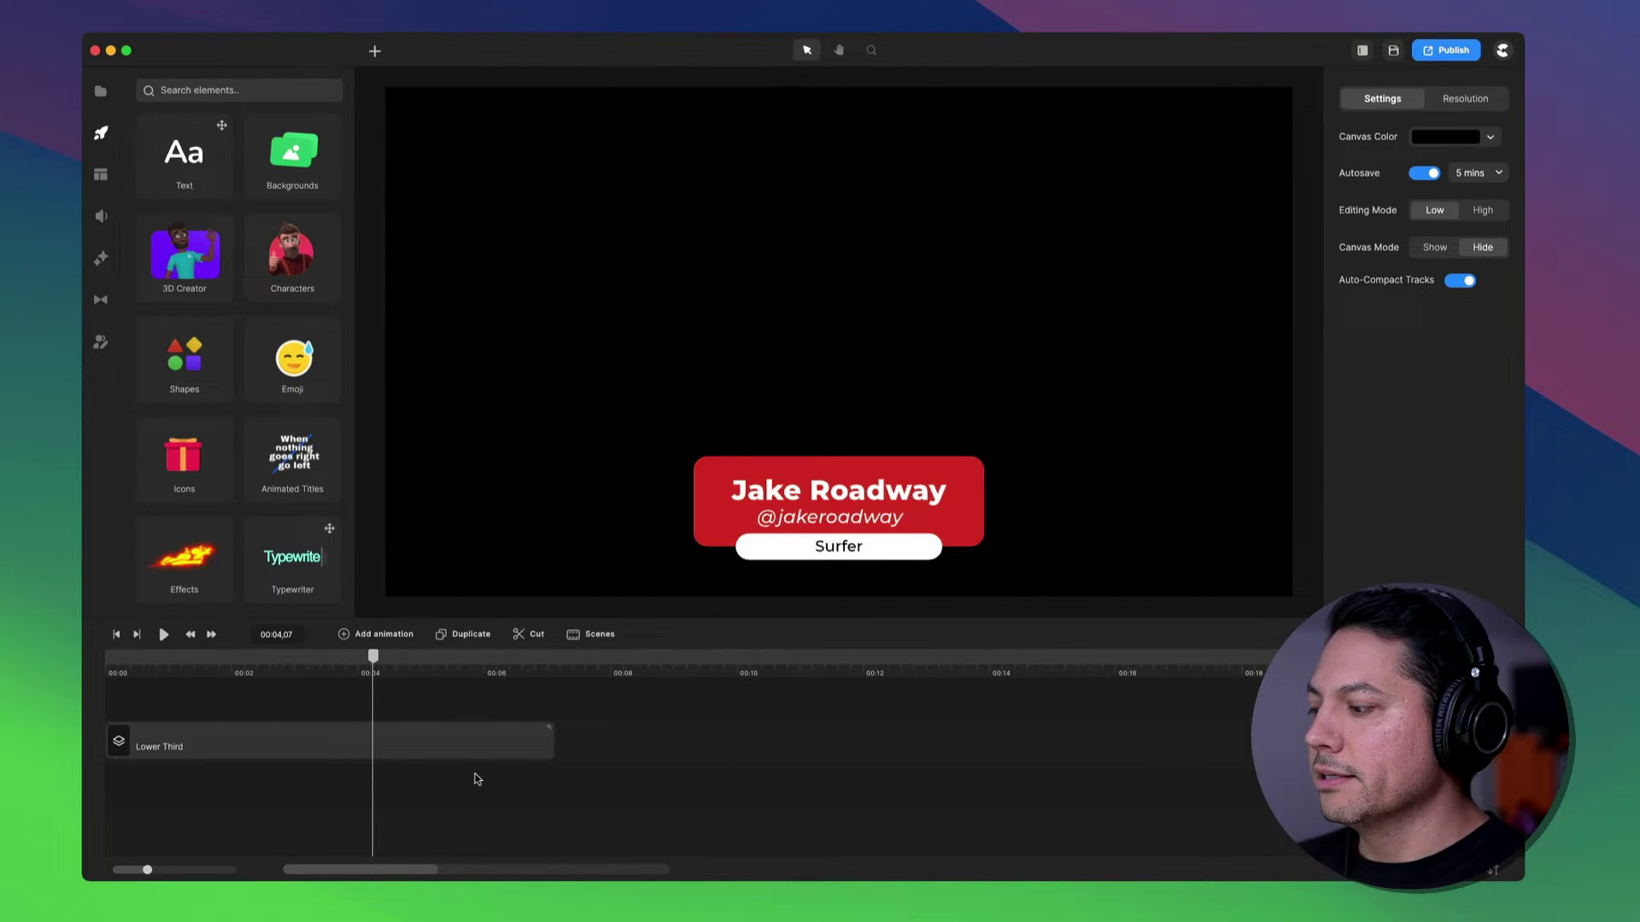
left_click(376, 736)
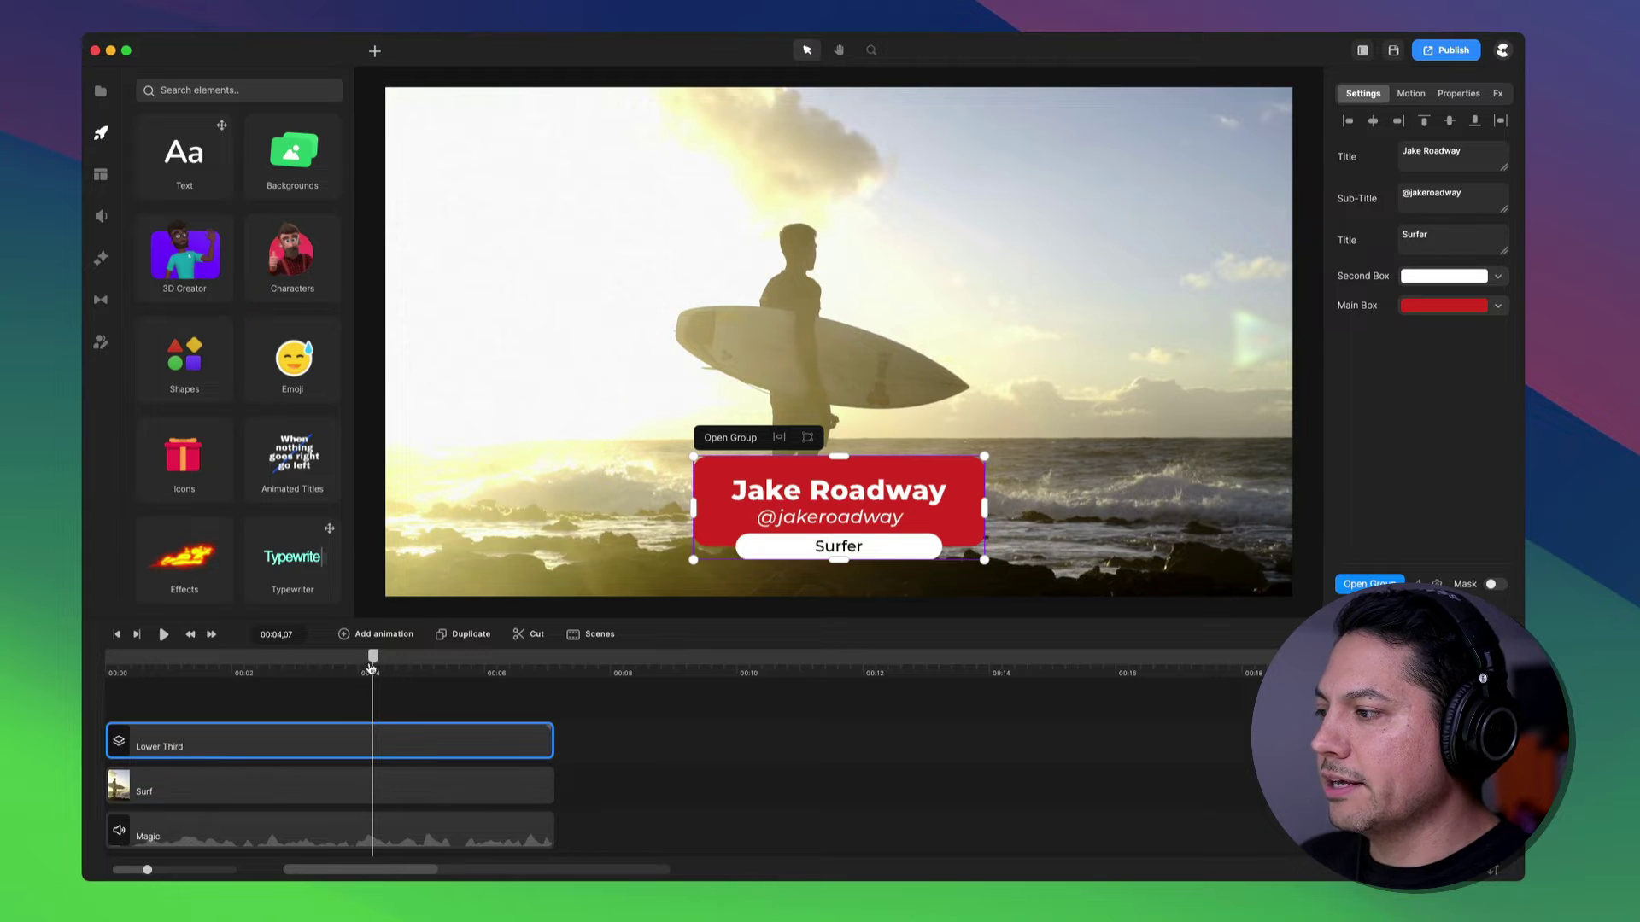
left_click_drag(374, 659, 303, 658)
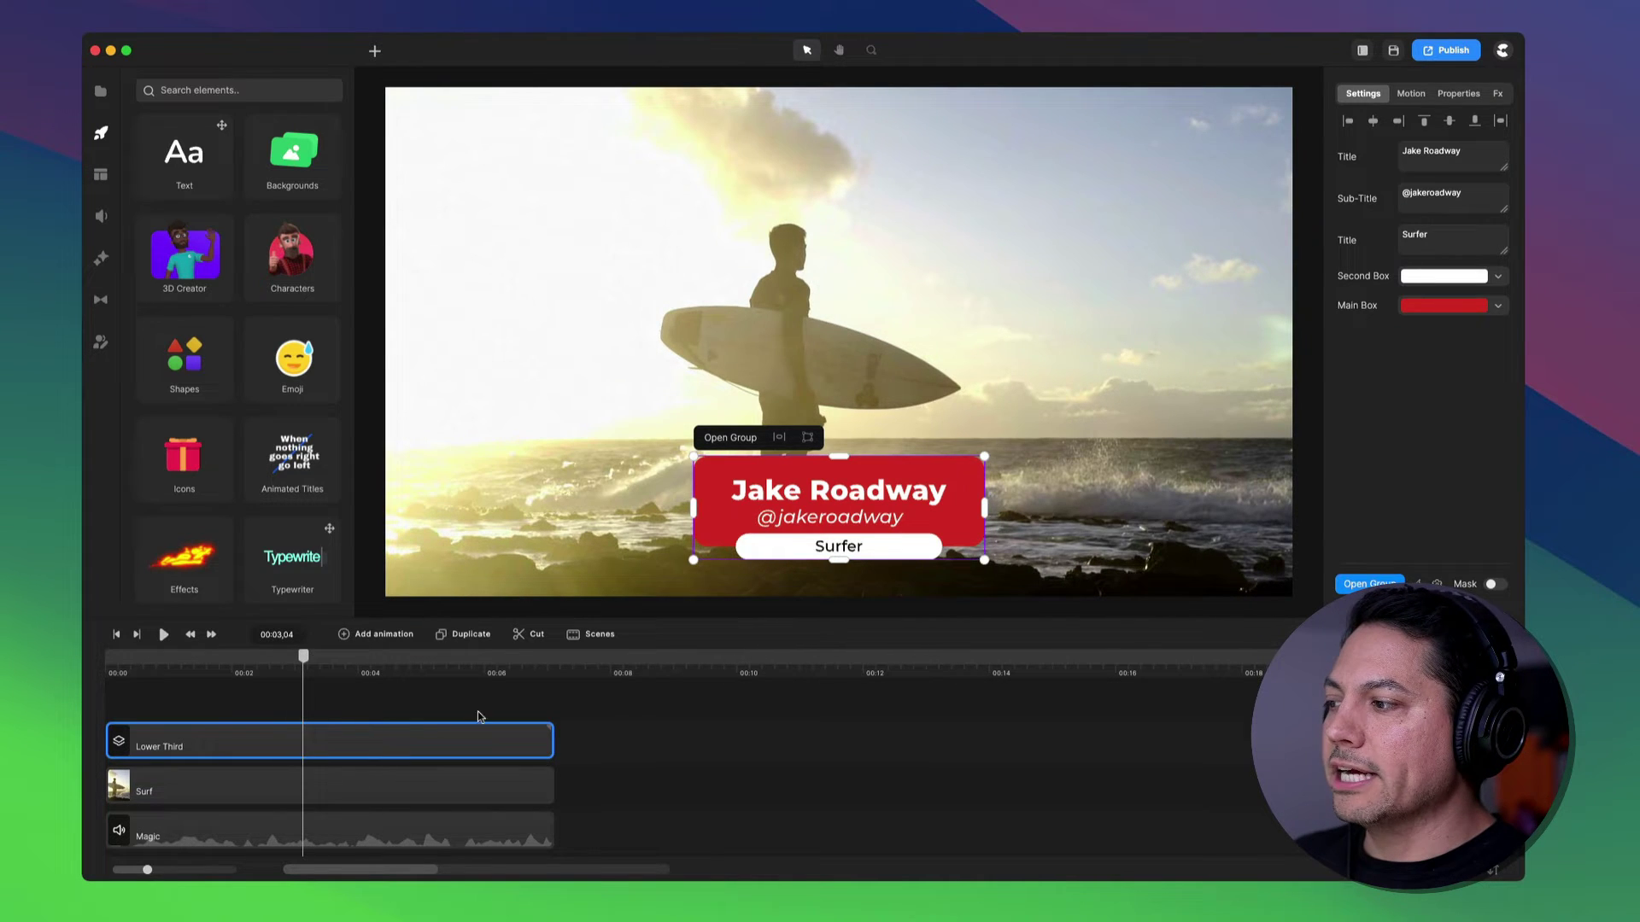
left_click(626, 710)
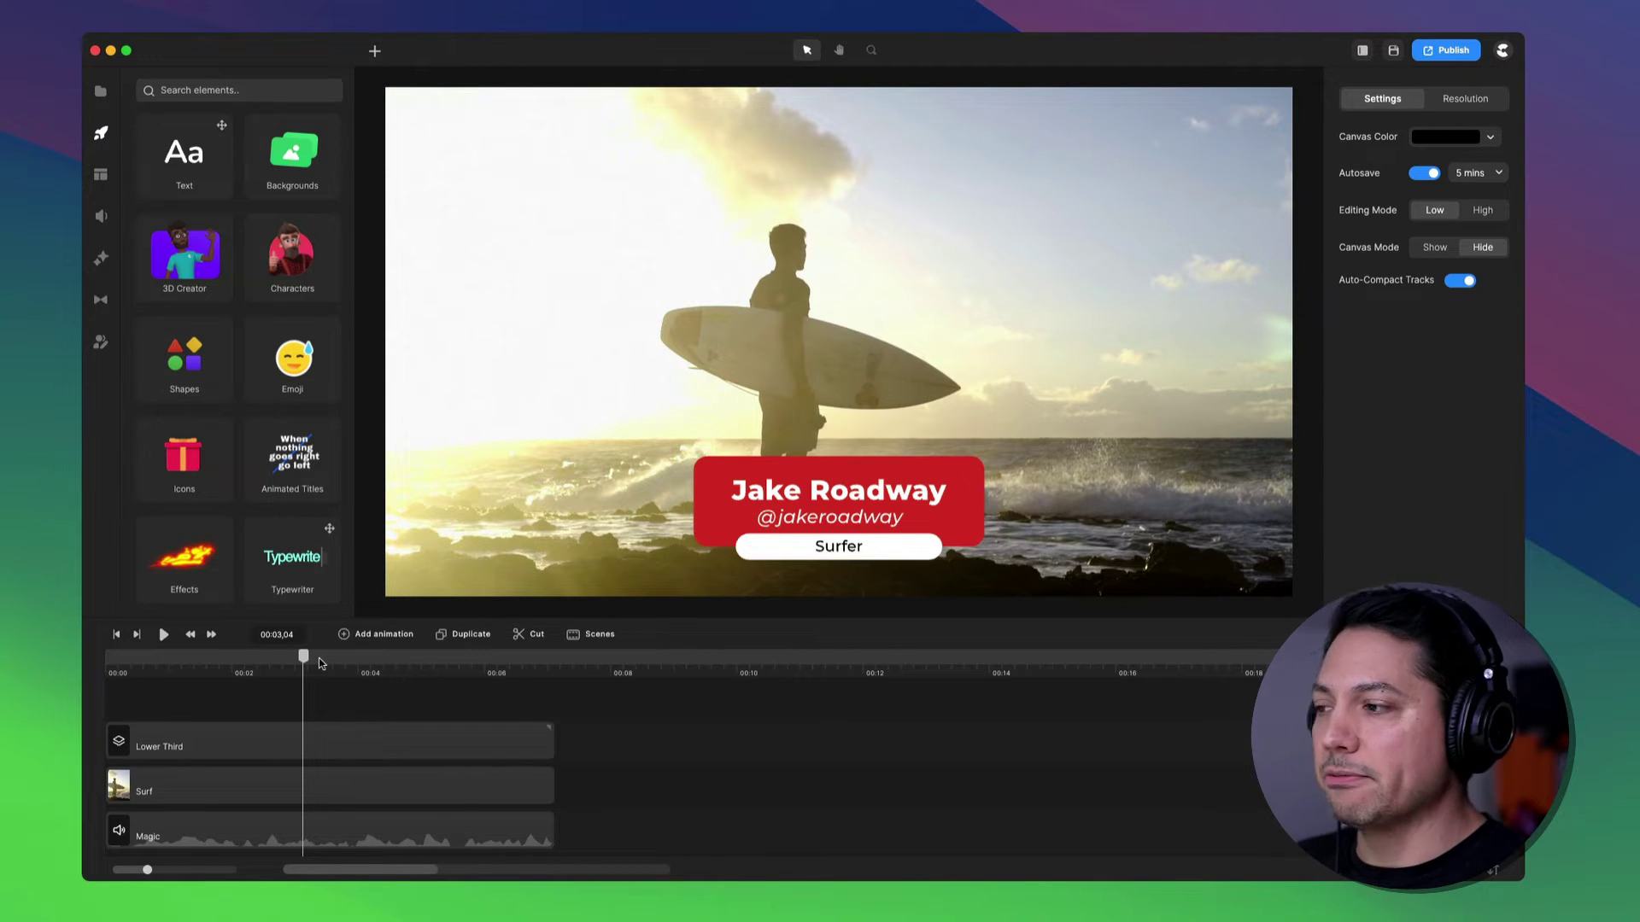
left_click_drag(303, 658, 351, 662)
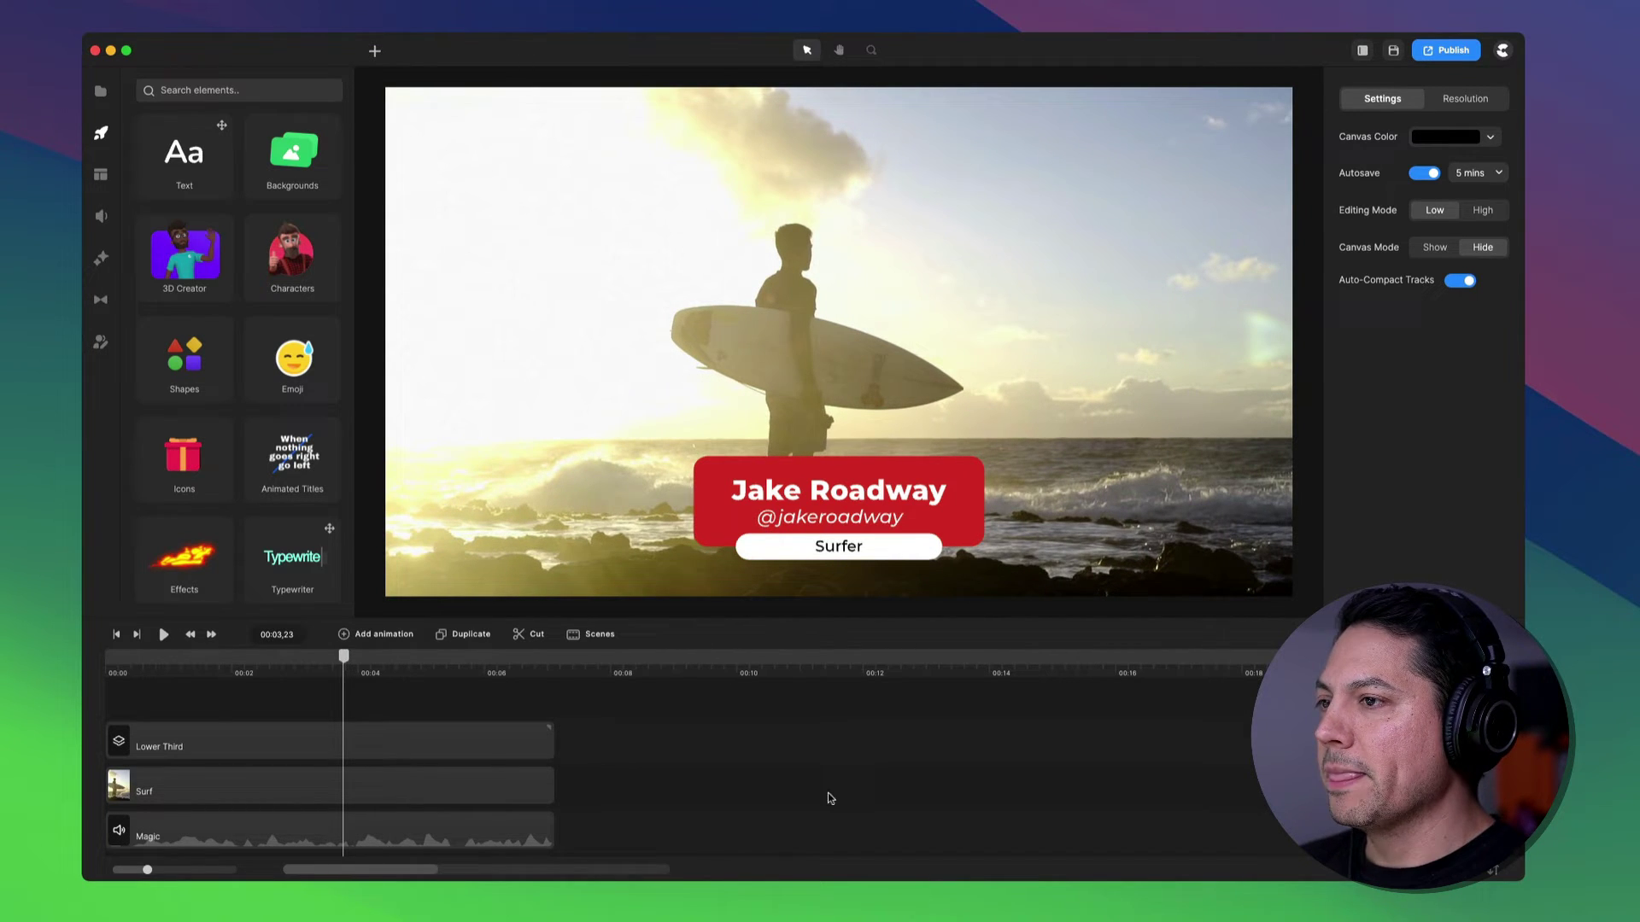
- Export the current frame as a 1920×1080 JPG at quality 100, replacing image.jpg
left_click(1439, 53)
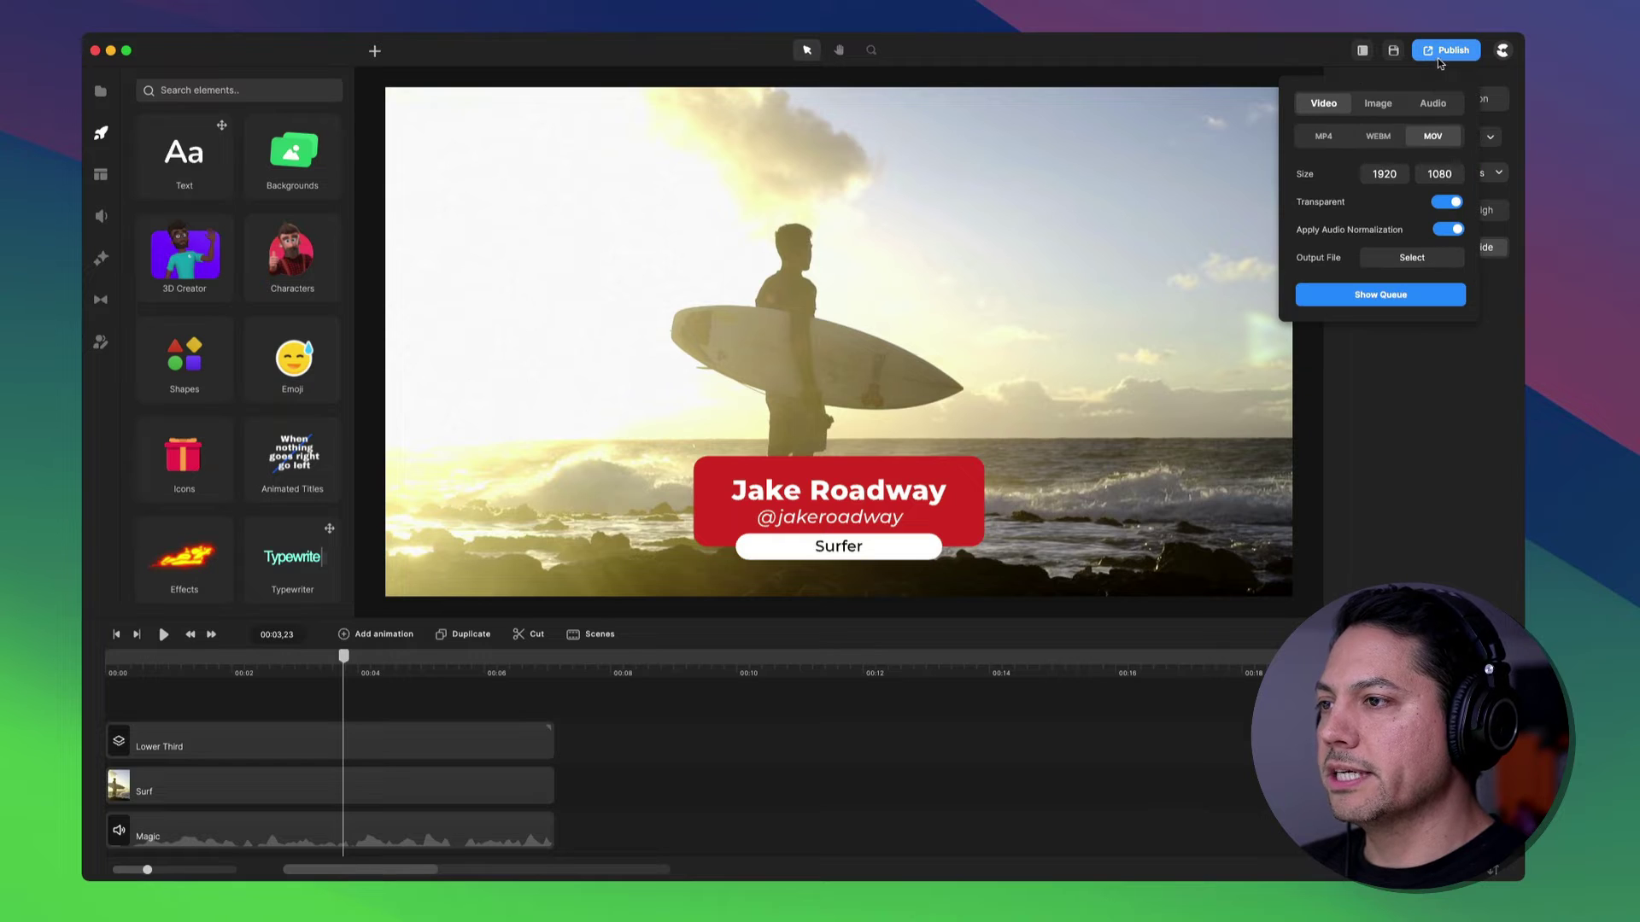
left_click(1377, 104)
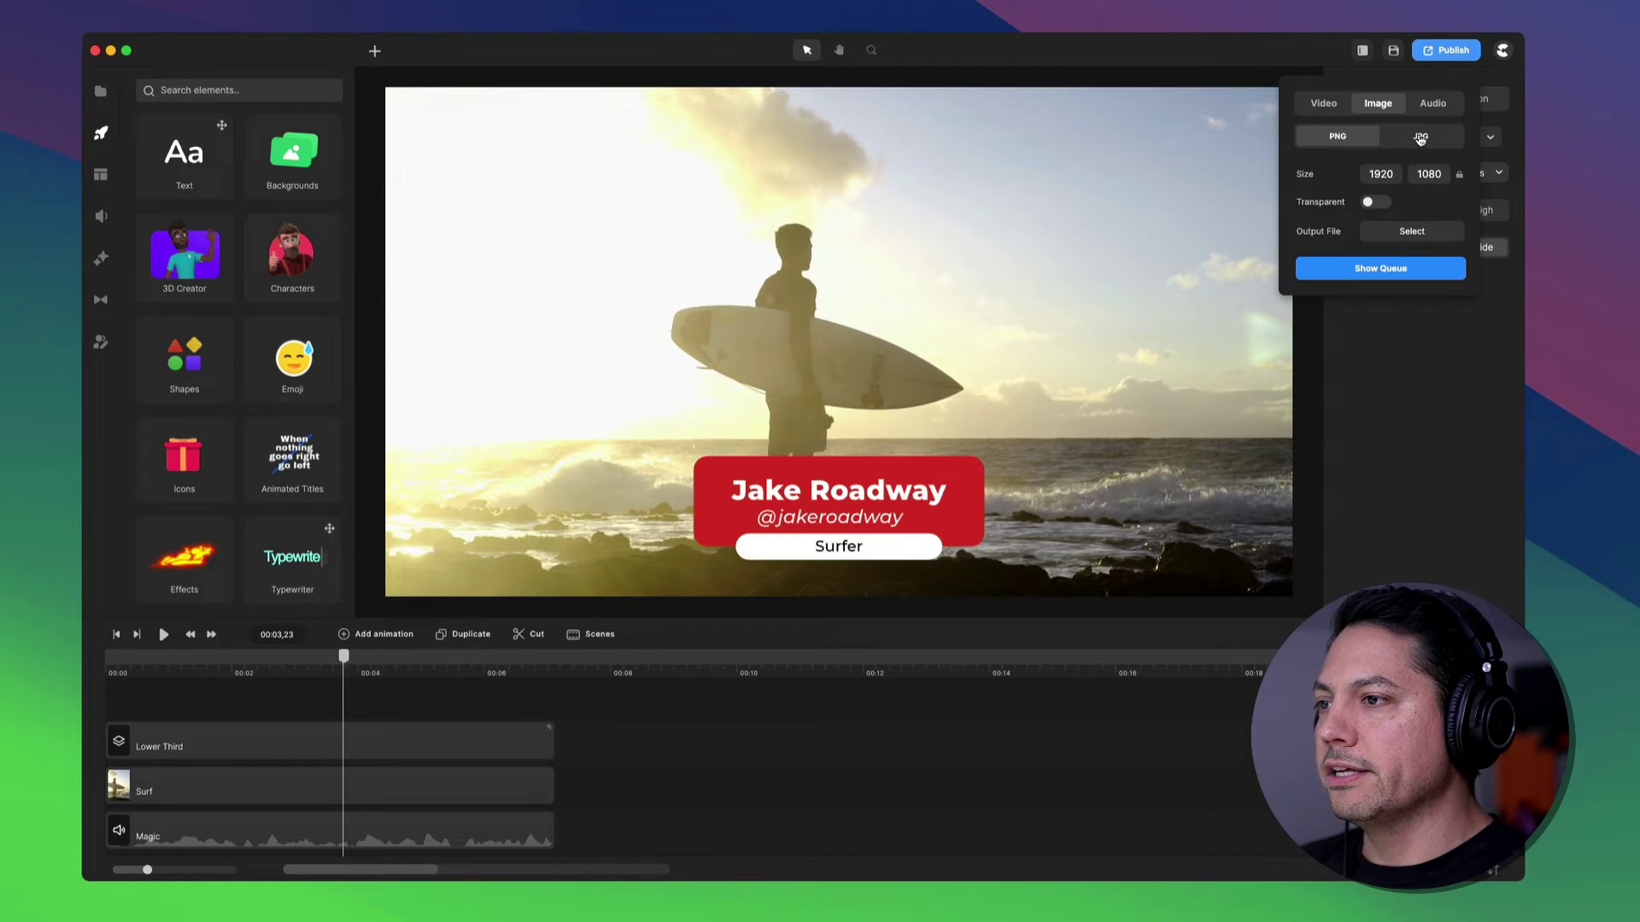
left_click(1421, 138)
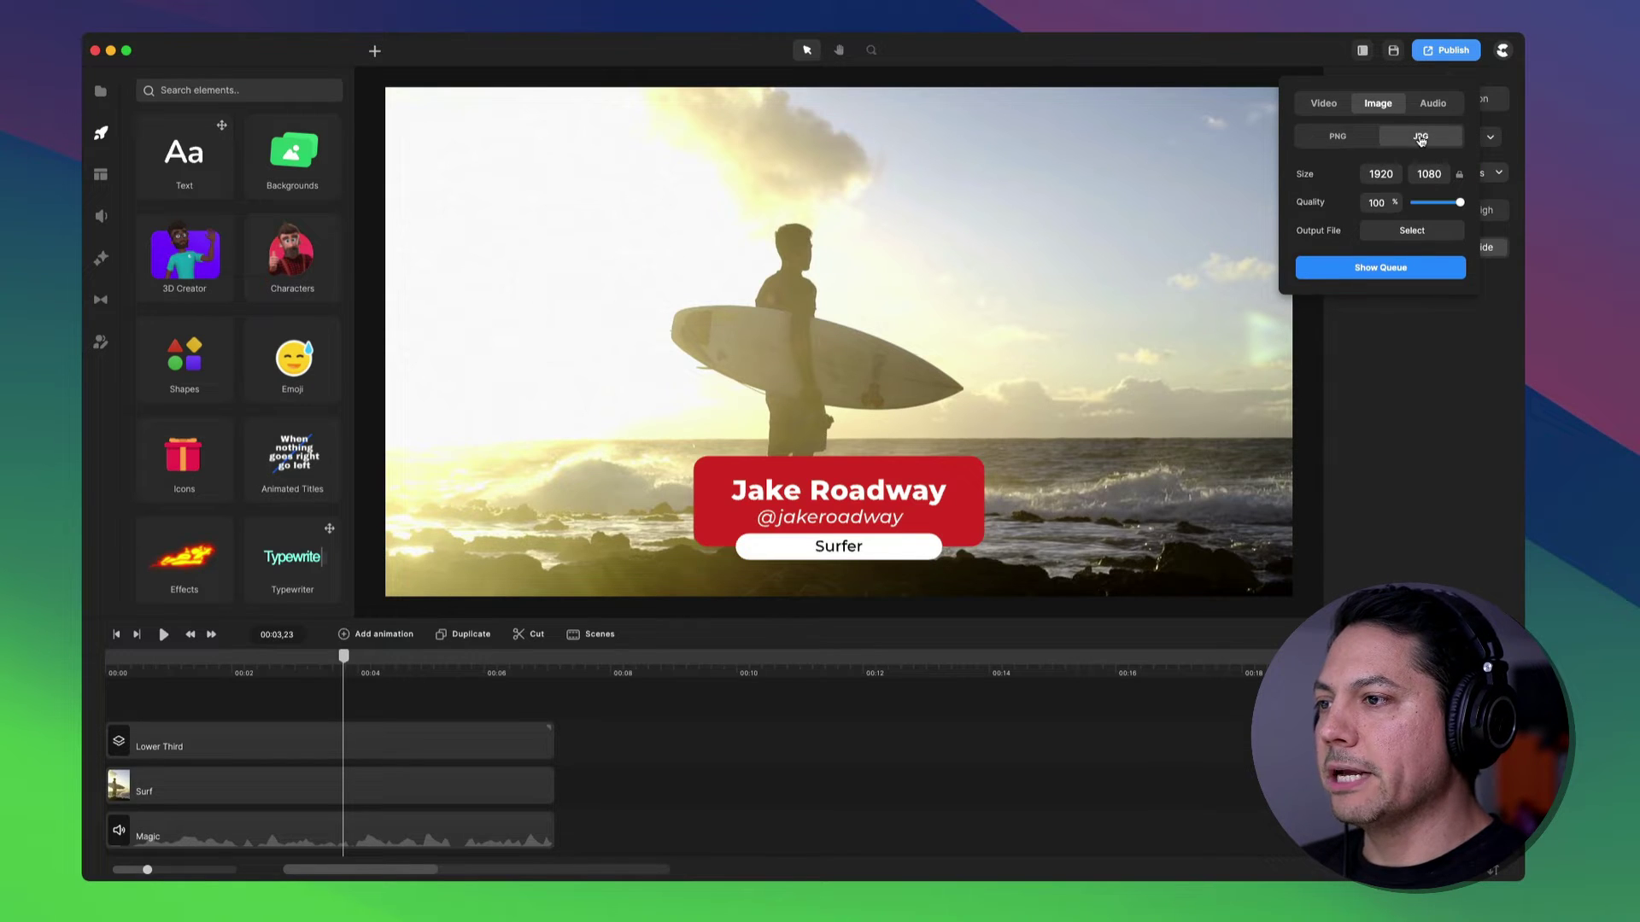
left_click(1412, 232)
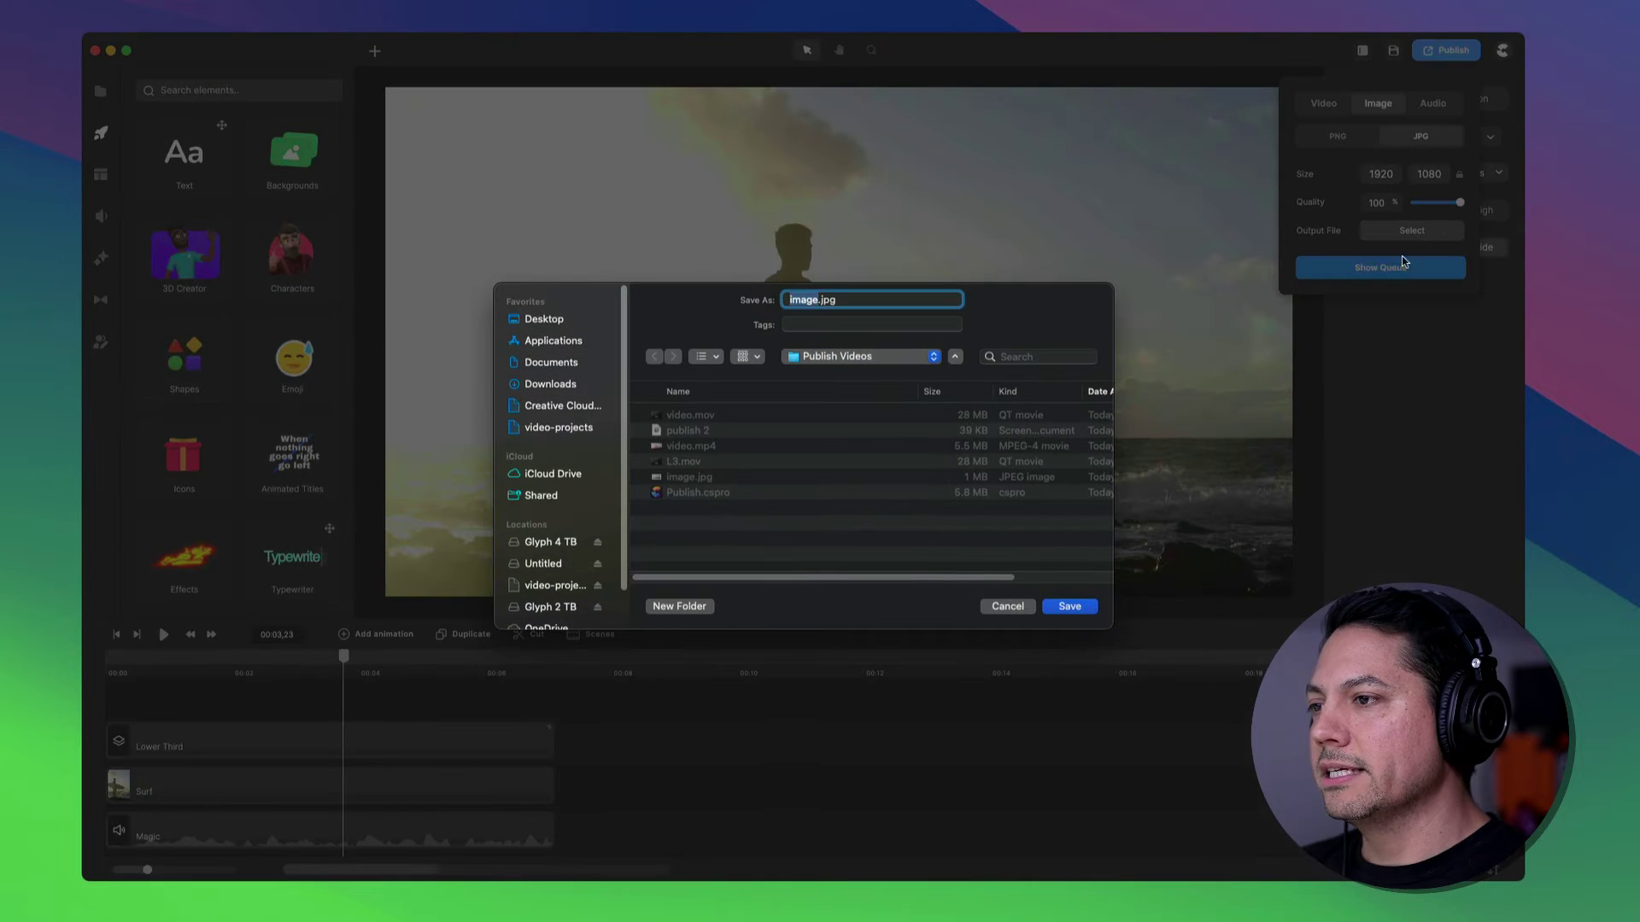
left_click(1070, 606)
left_click(851, 533)
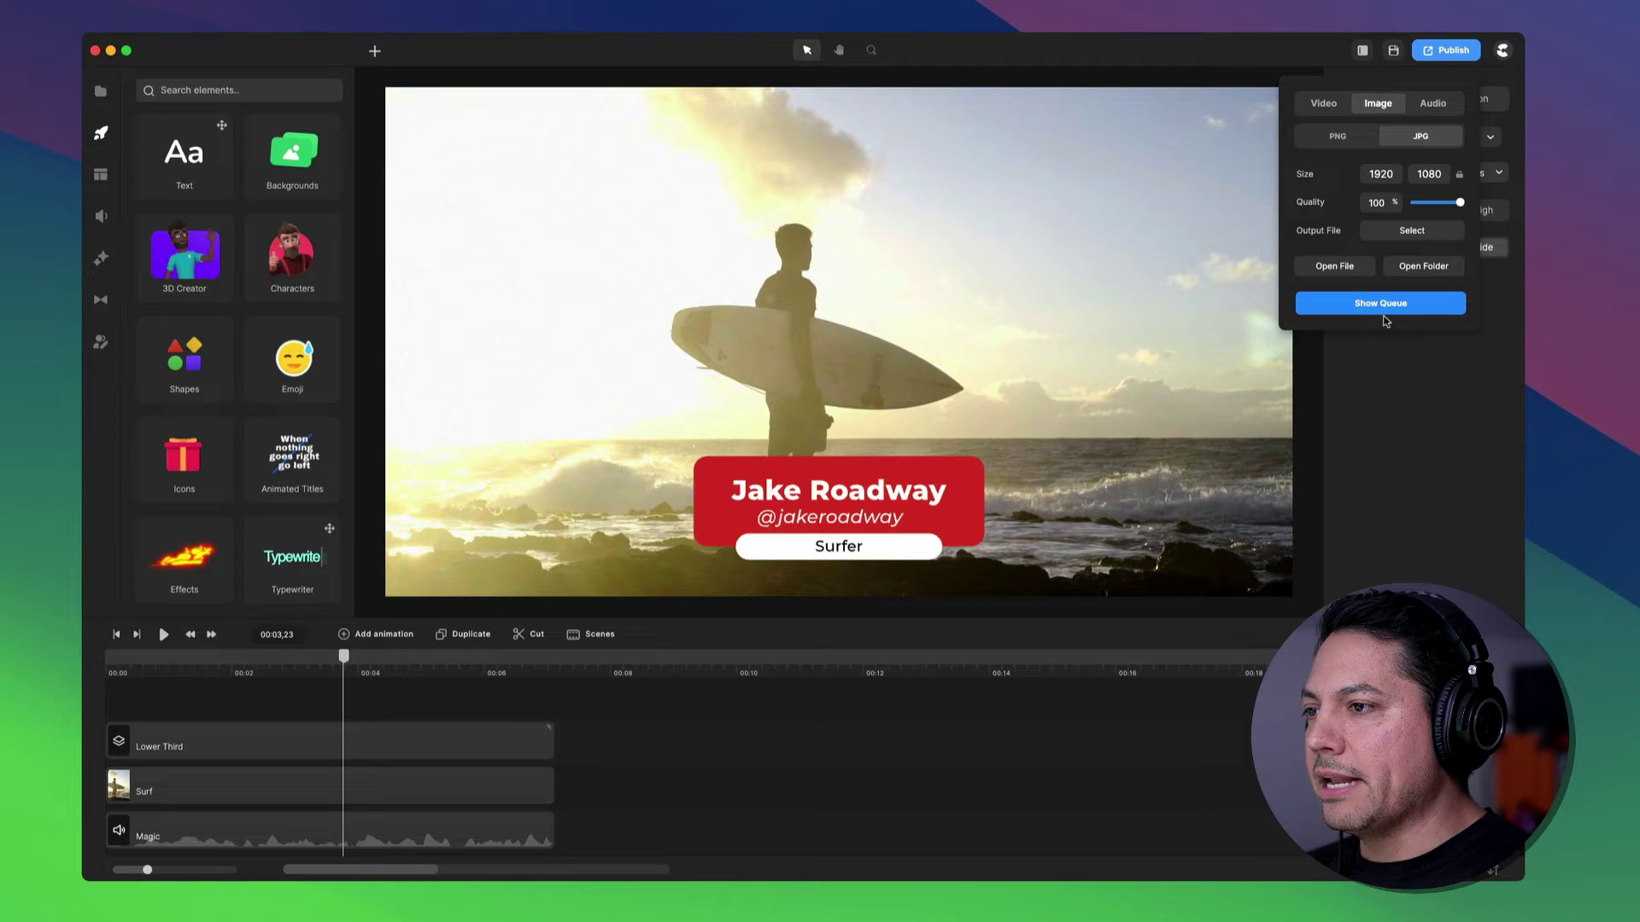
- Inspect the exported image.jpg enlarged in Preview, then close it to return to the editor
left_click(1351, 269)
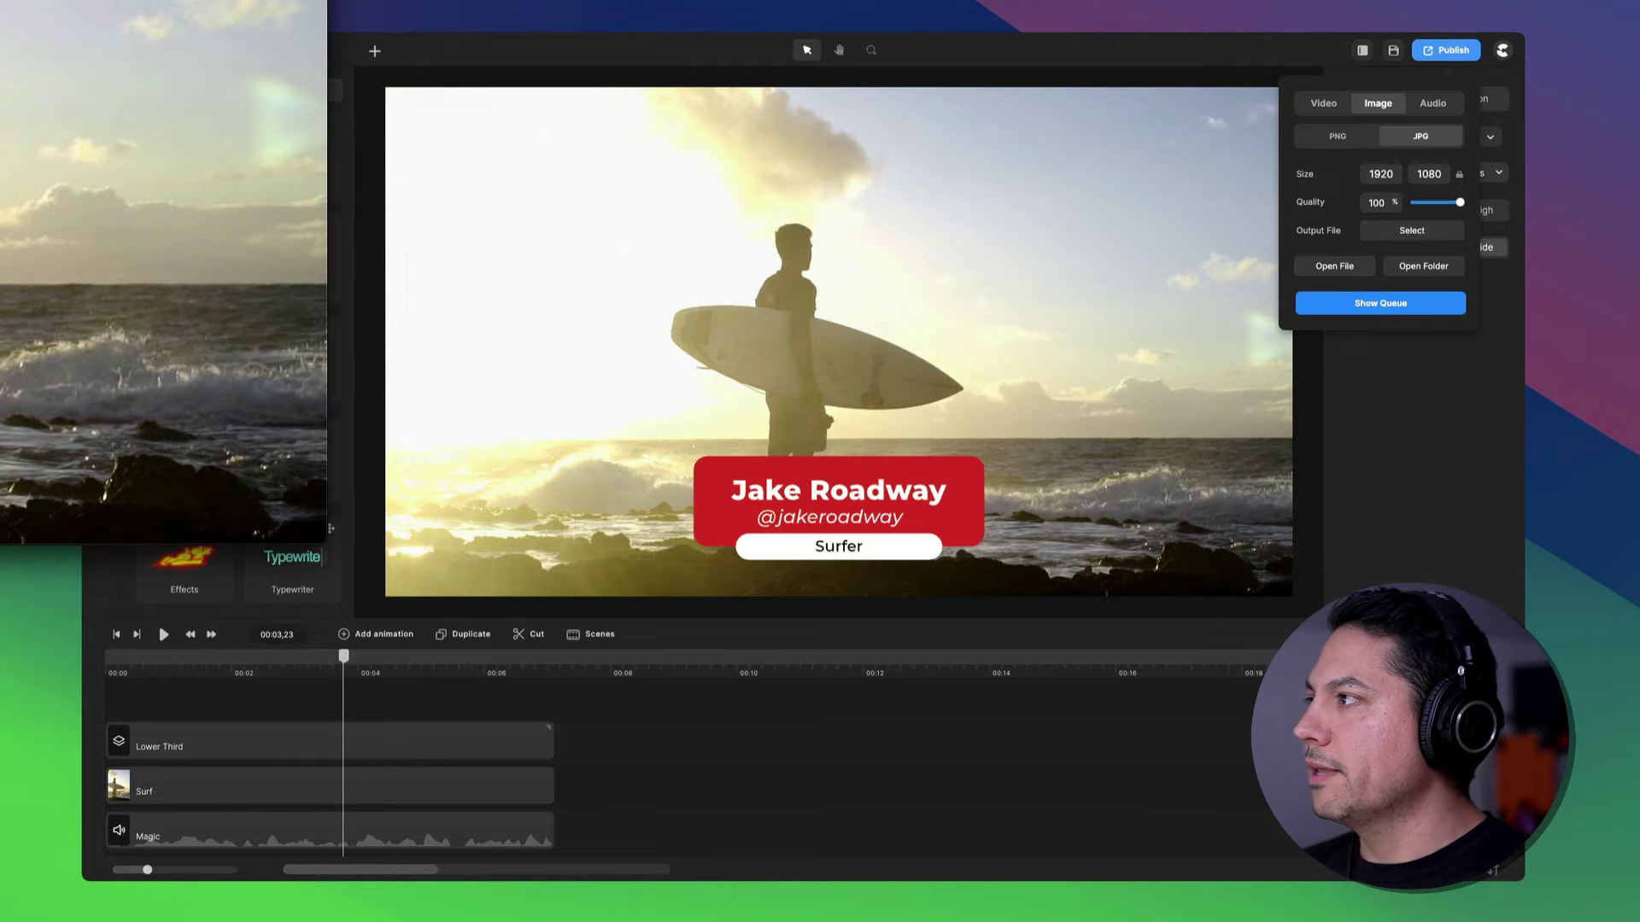
left_click_drag(331, 529, 1457, 854)
left_click_drag(683, 27, 758, 30)
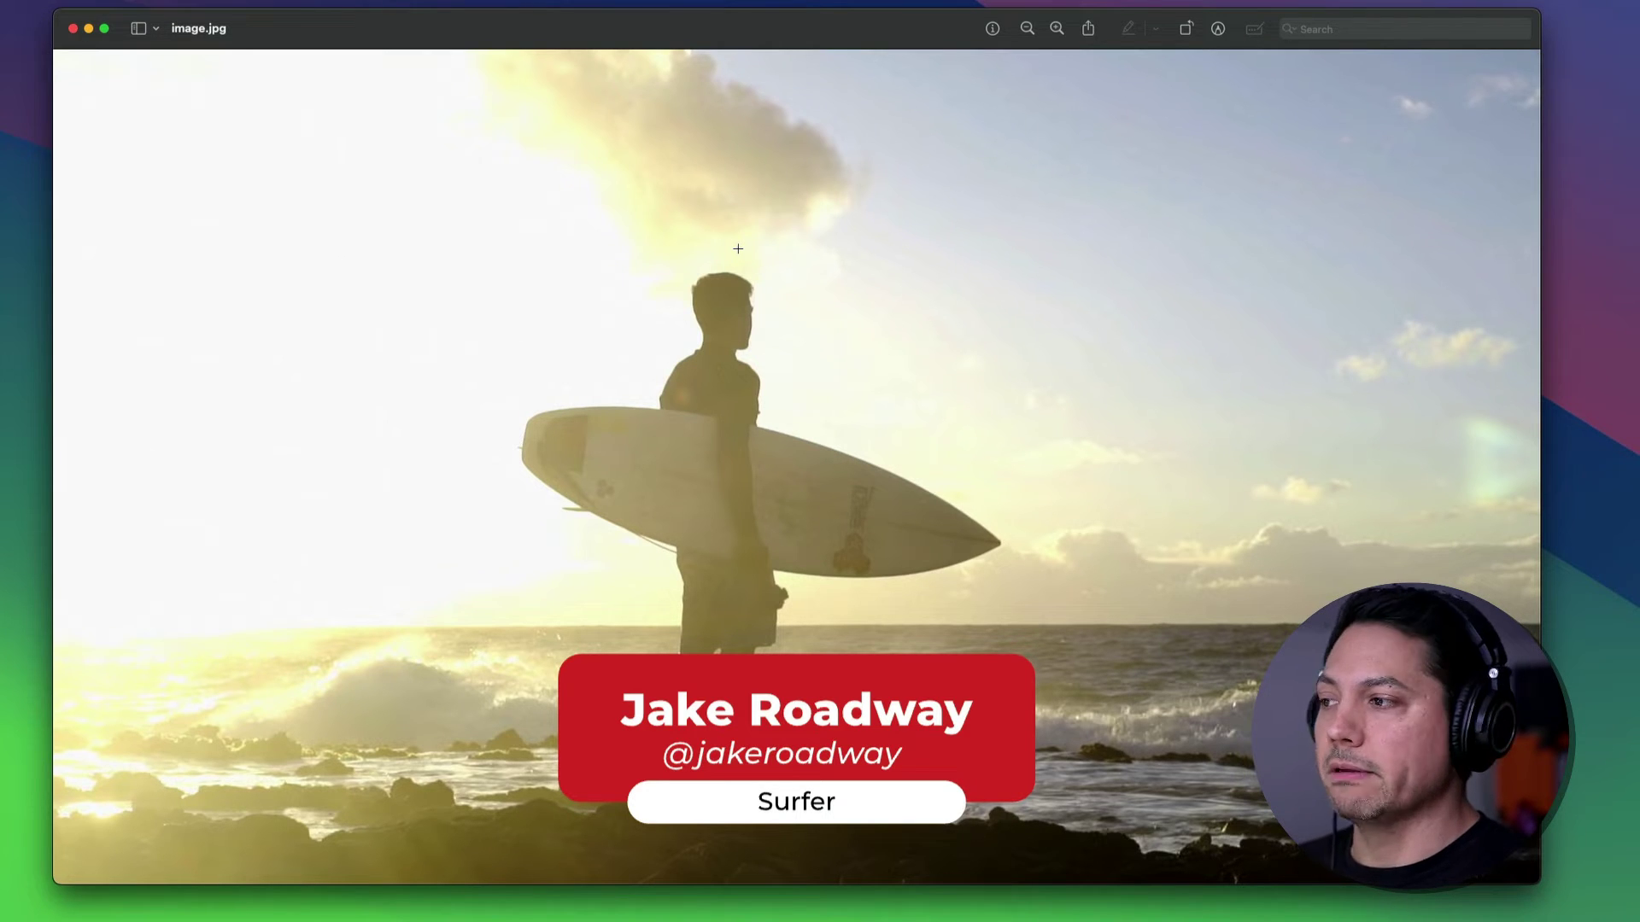
left_click(73, 28)
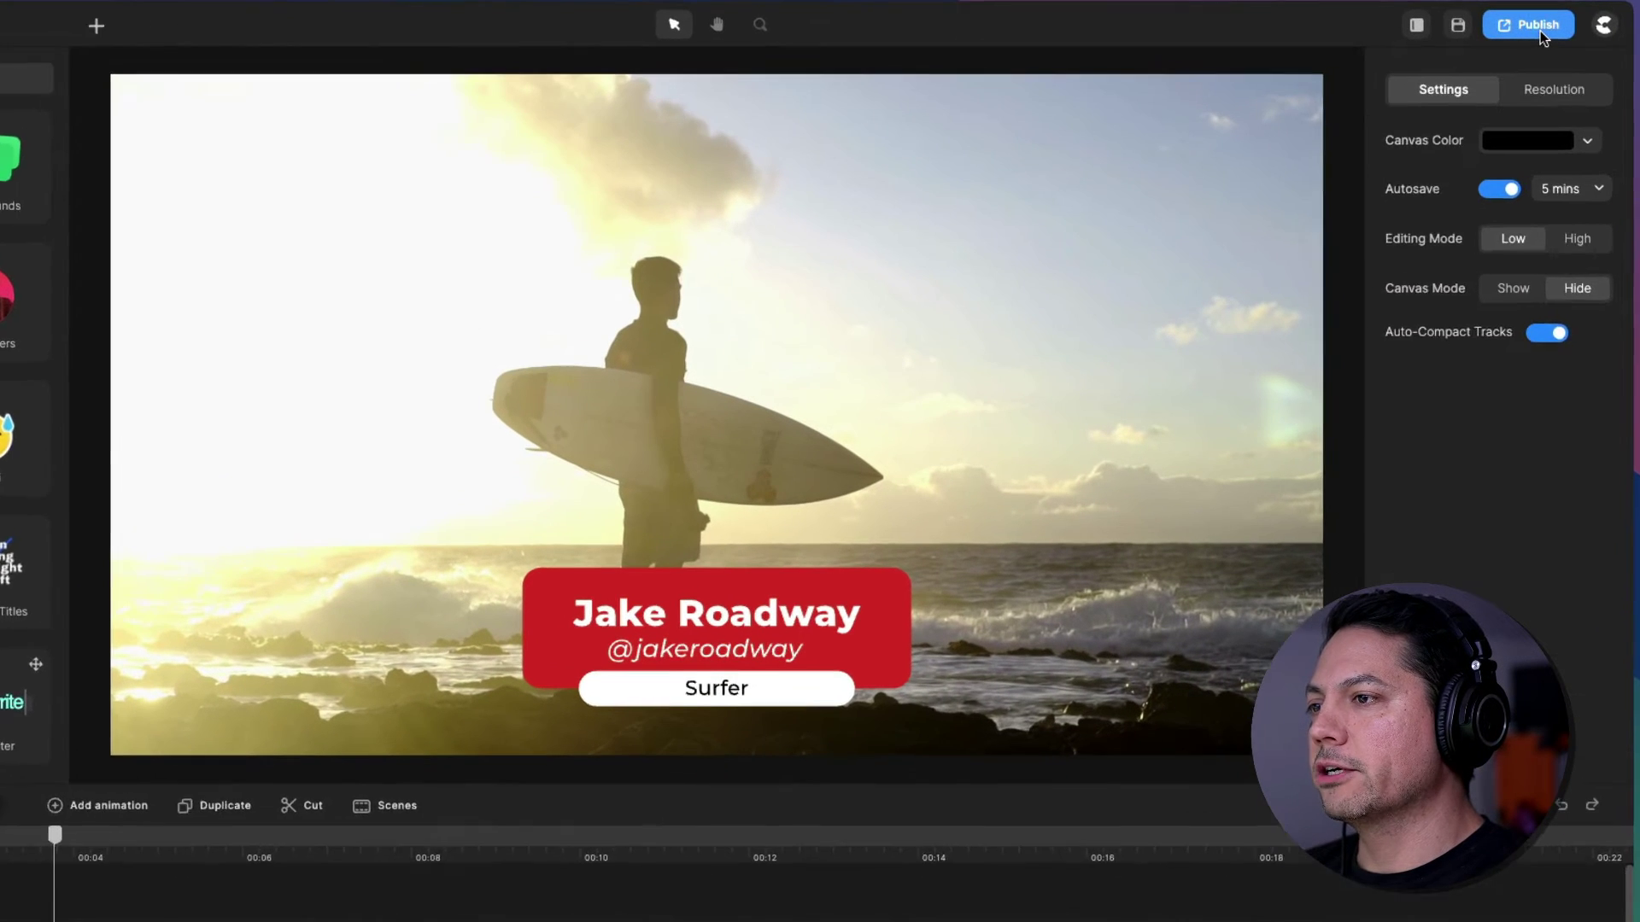
- Set up an MP4 export at 1920×1080 Standard quality, keeping End with on Last Frame
left_click(1540, 31)
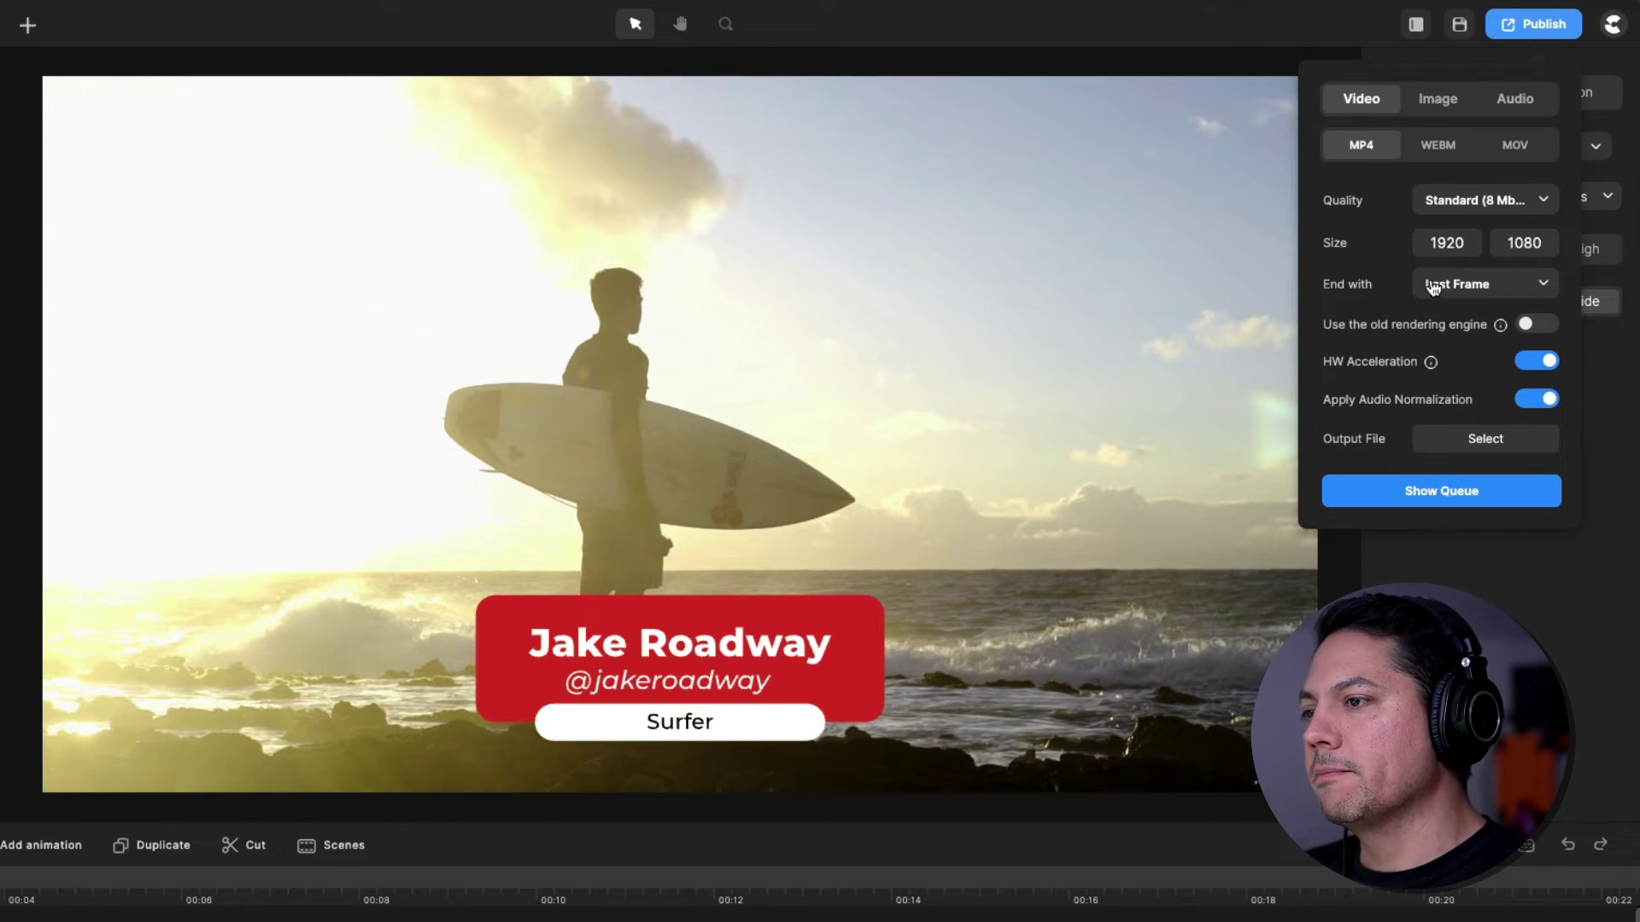
left_click(1512, 293)
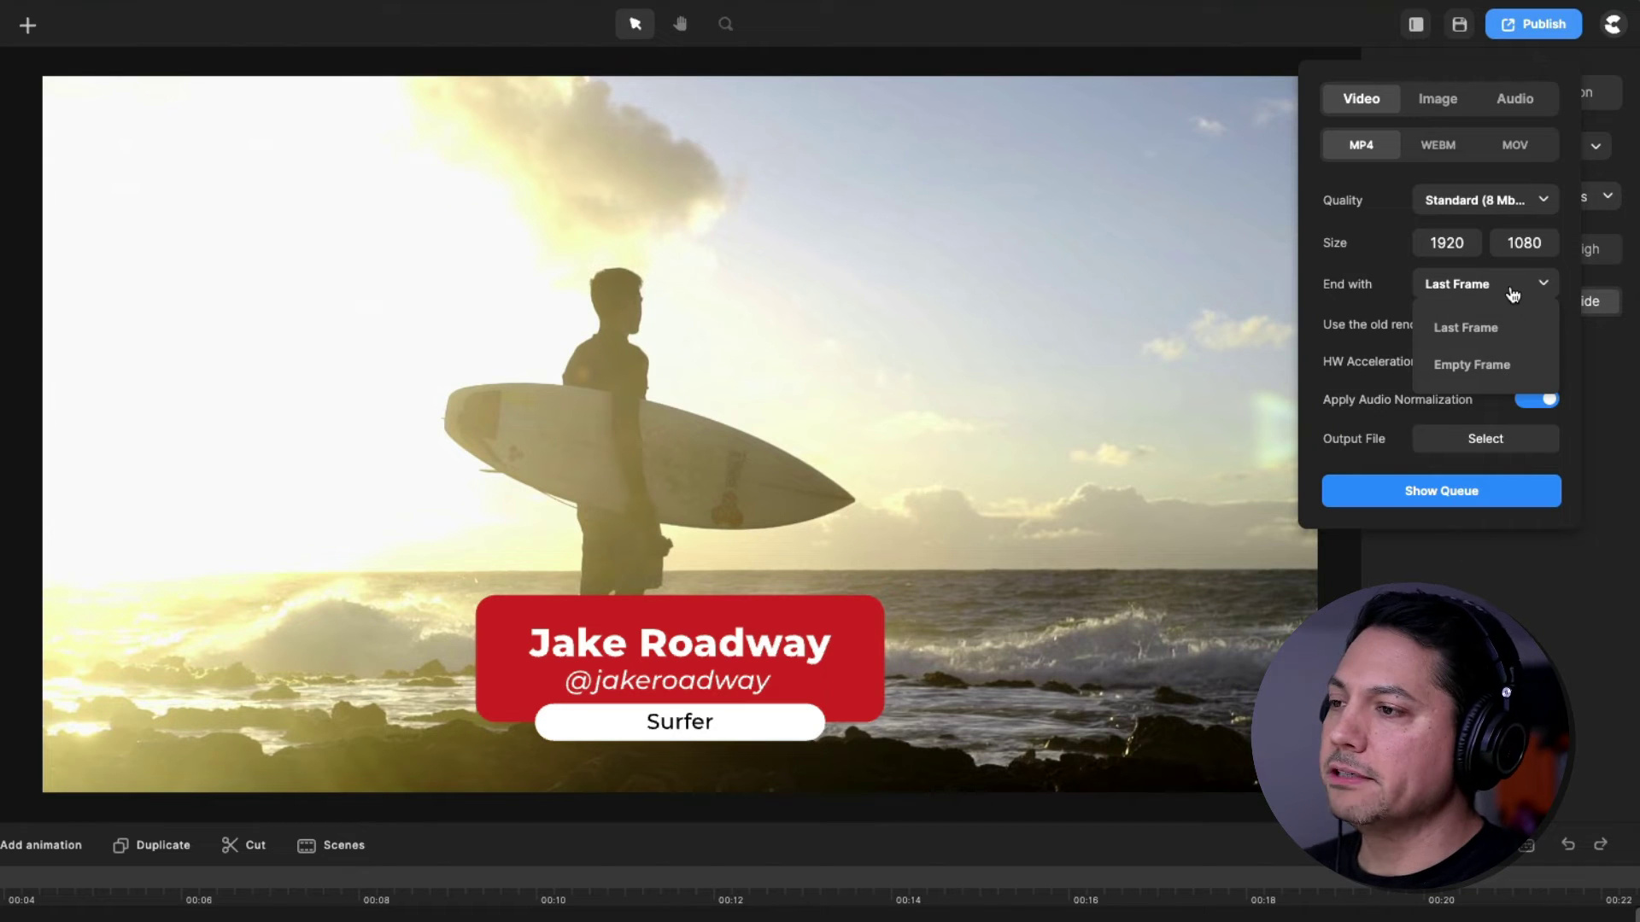
left_click(1354, 285)
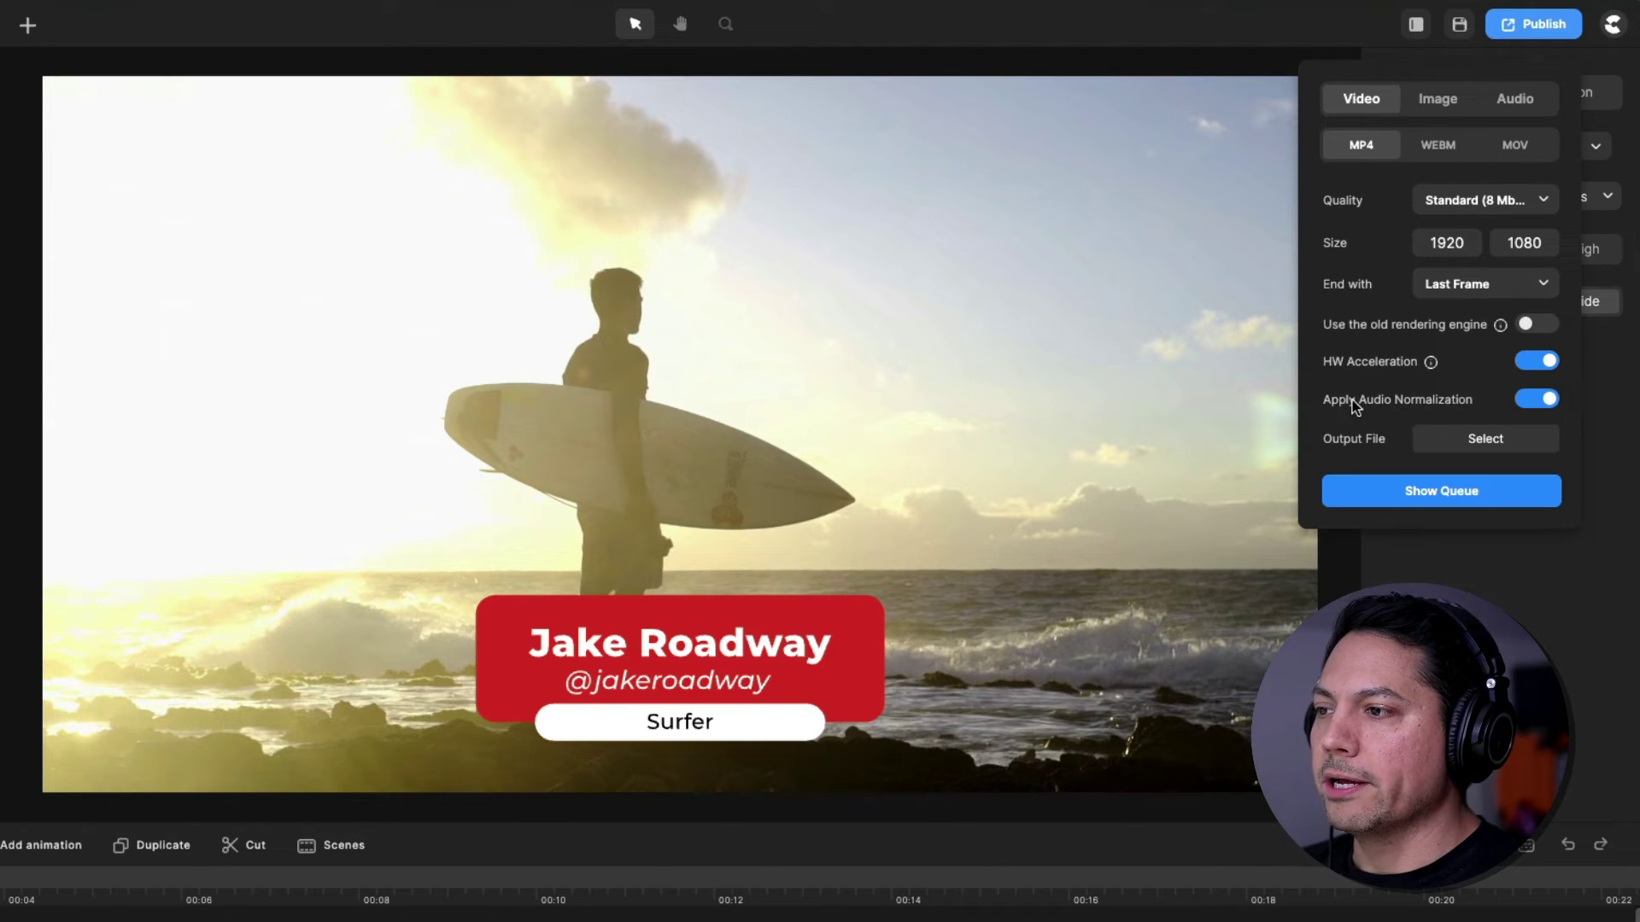
- Render the MP4 as 'video V1.mp4' in Publish Videos, then close the Recently Completed Videos window
left_click(1492, 446)
key("Right")
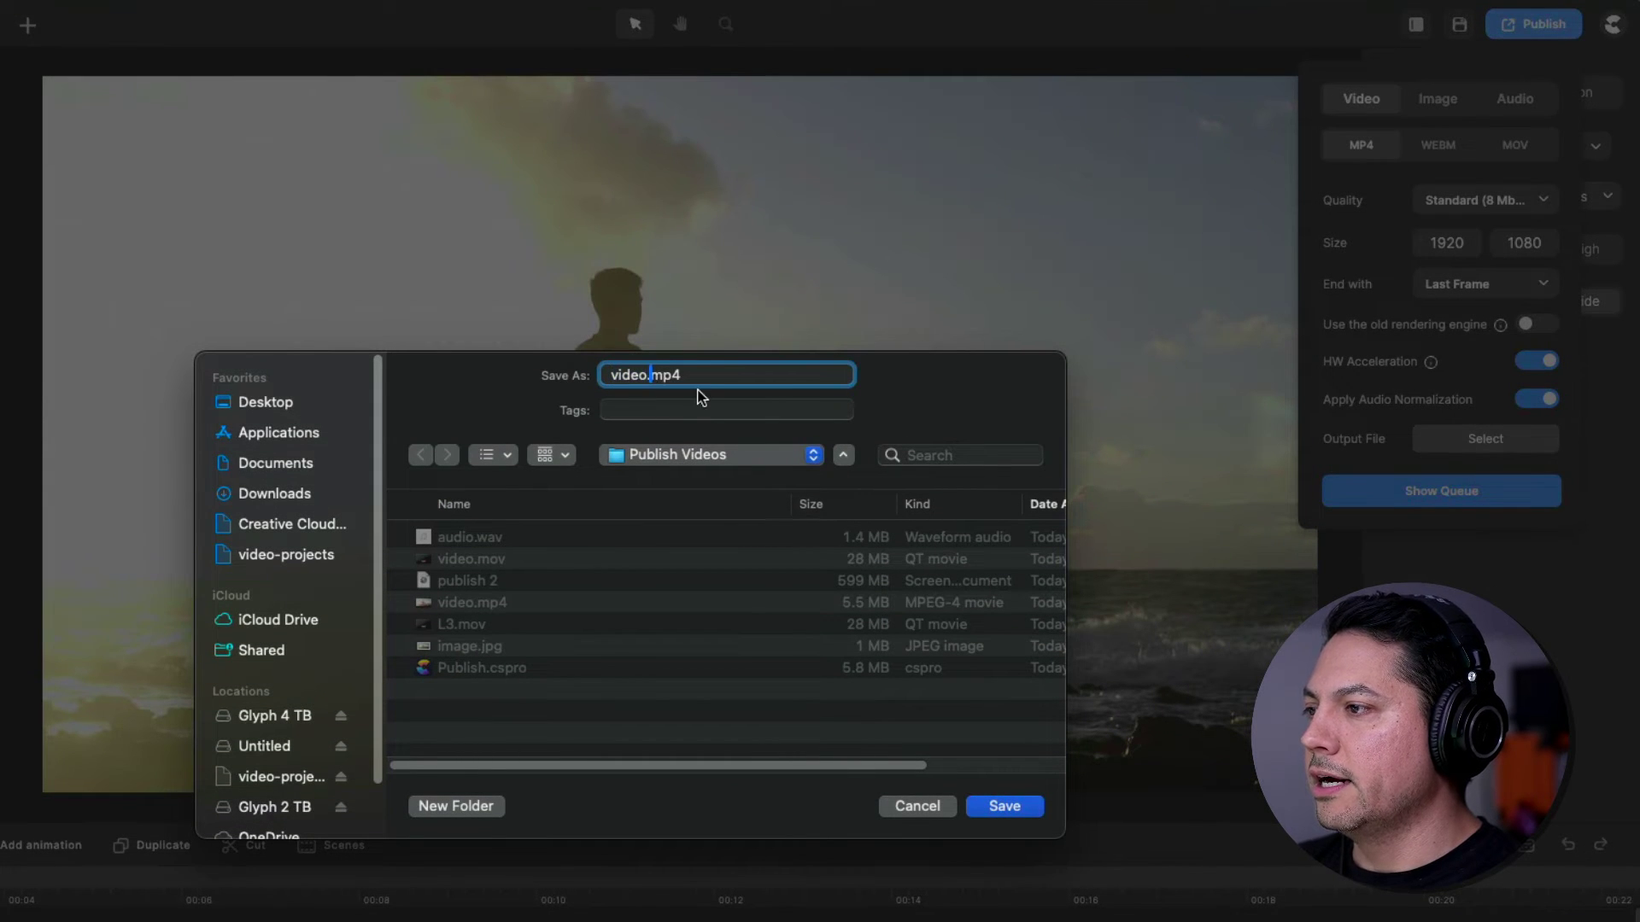
type("V")
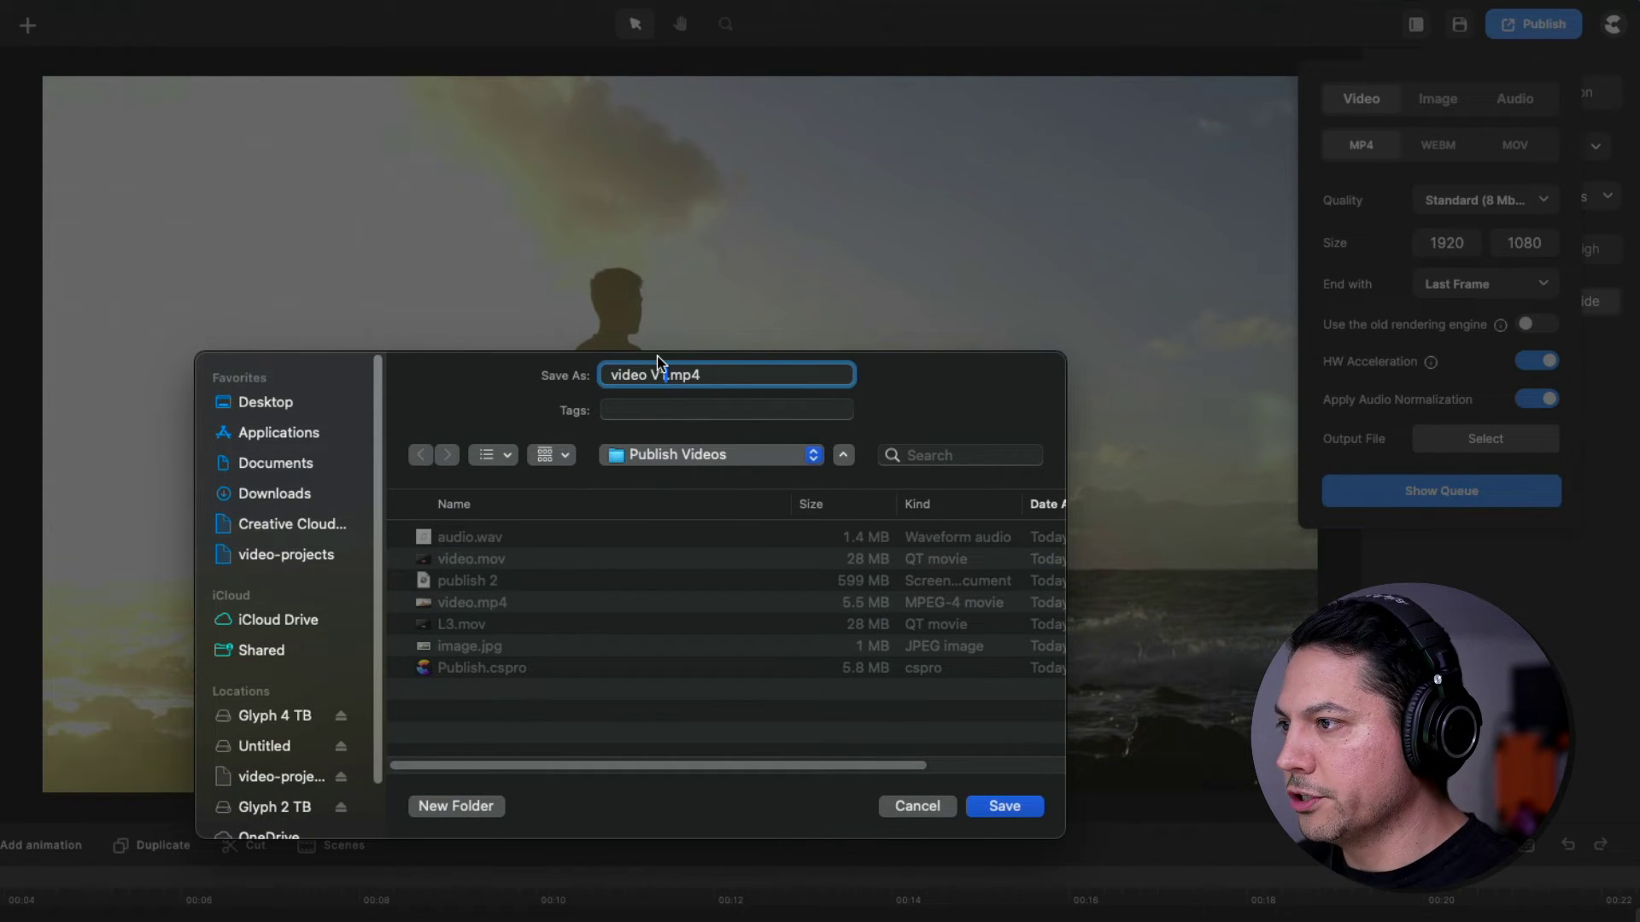
type("1")
left_click(1005, 806)
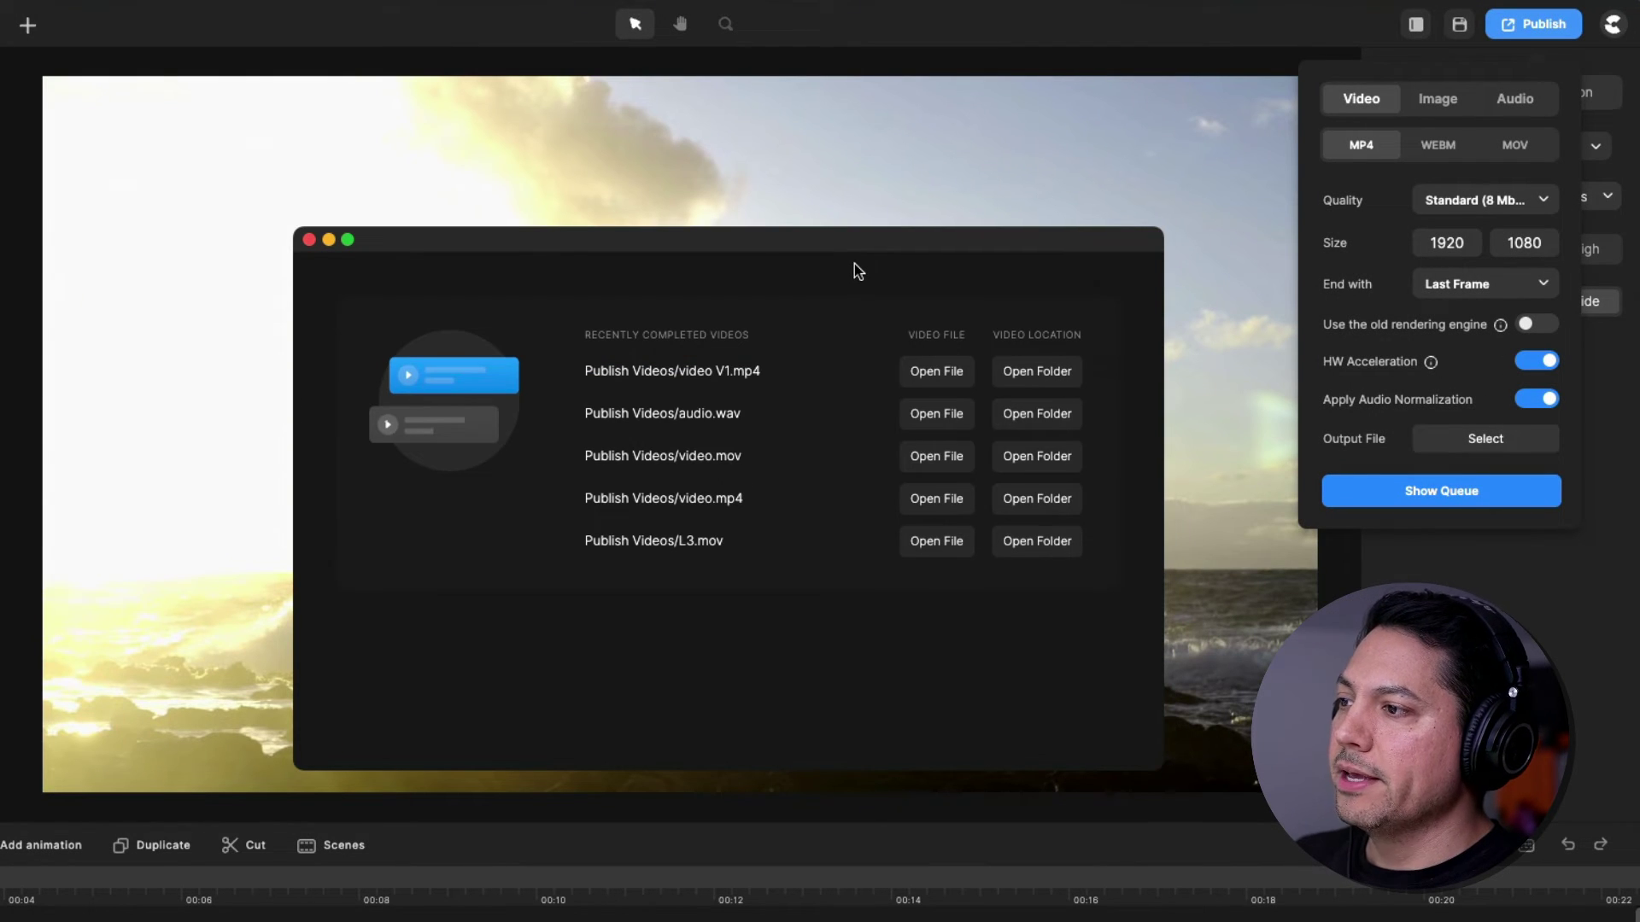
left_click_drag(819, 245, 850, 283)
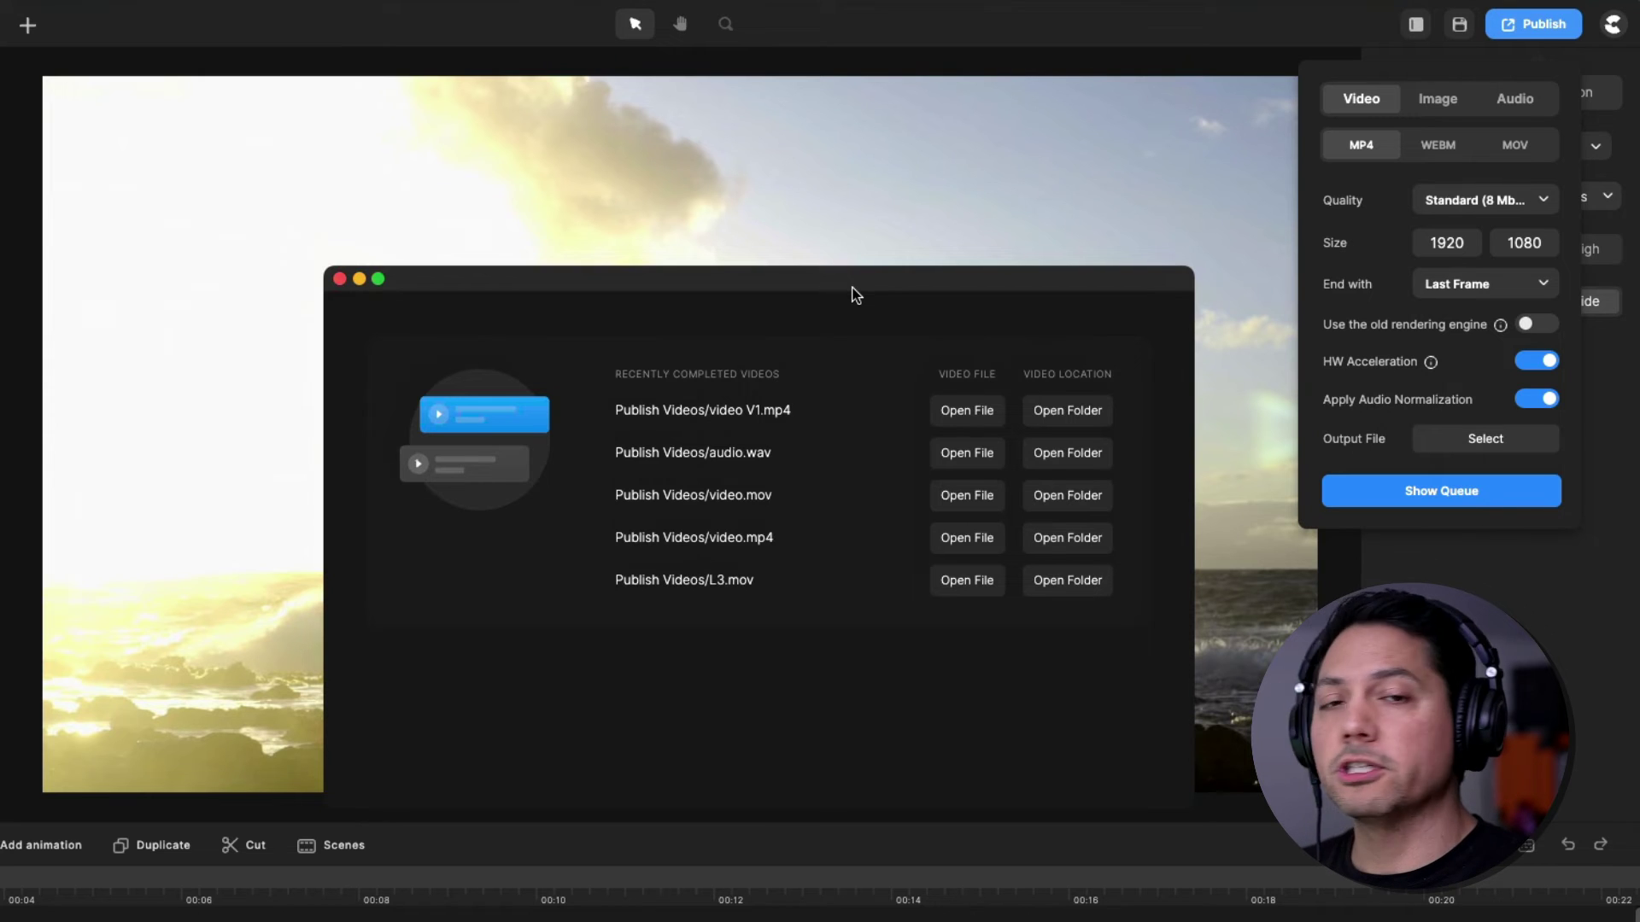
left_click(340, 278)
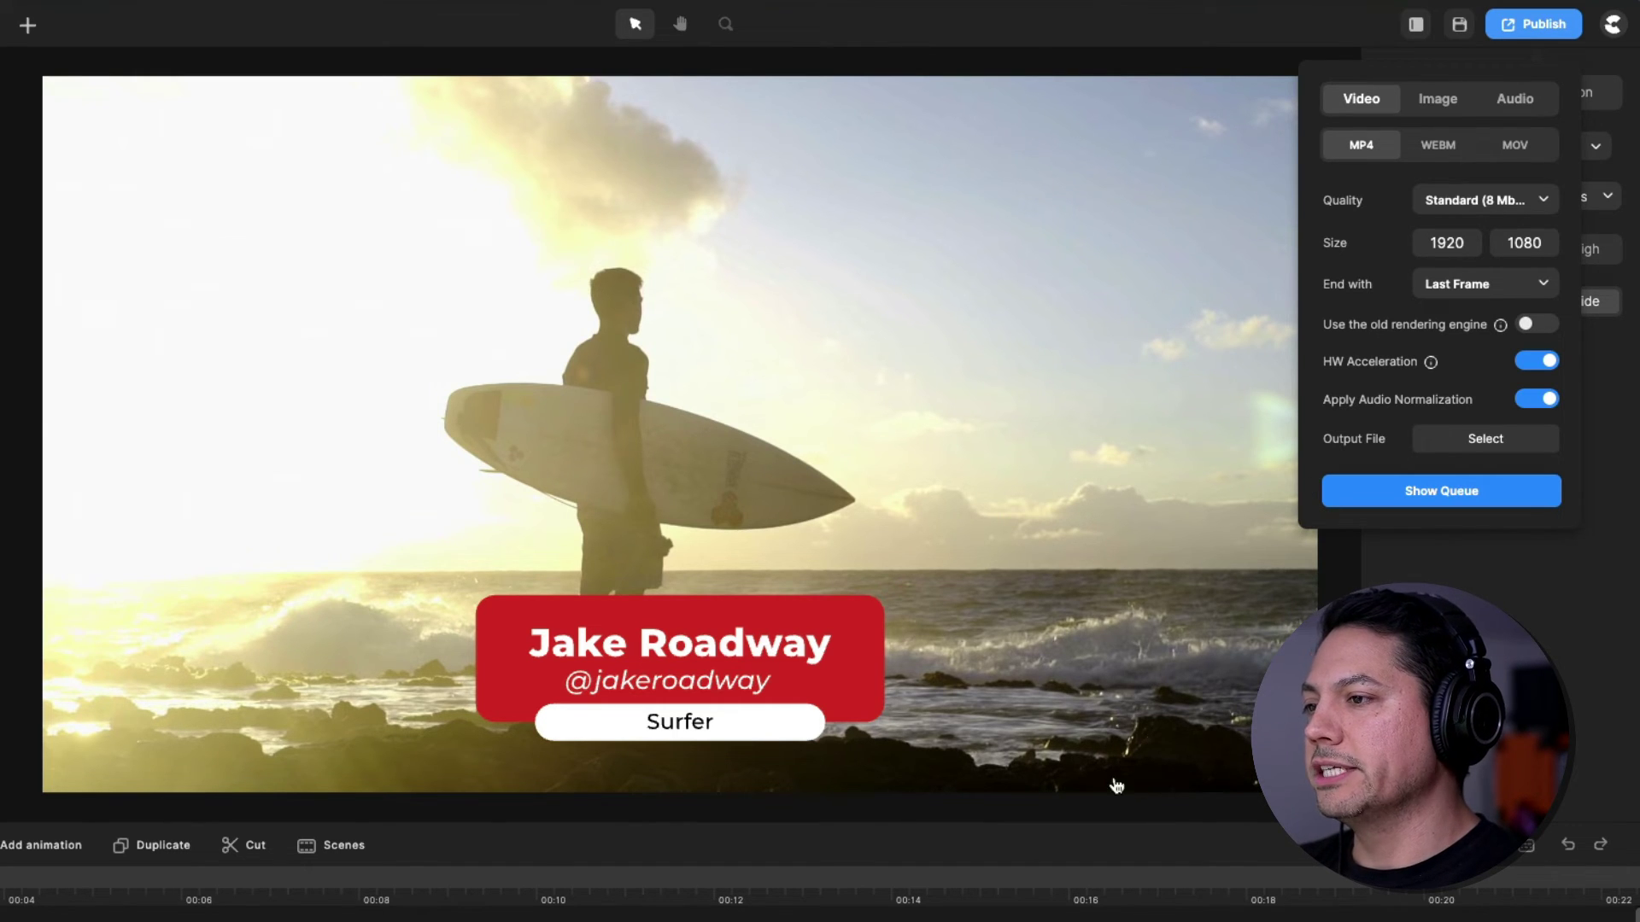
- Switch the export to Audio in WAV format, leaving Apply Audio Normalization on after toggling it
left_click(1522, 579)
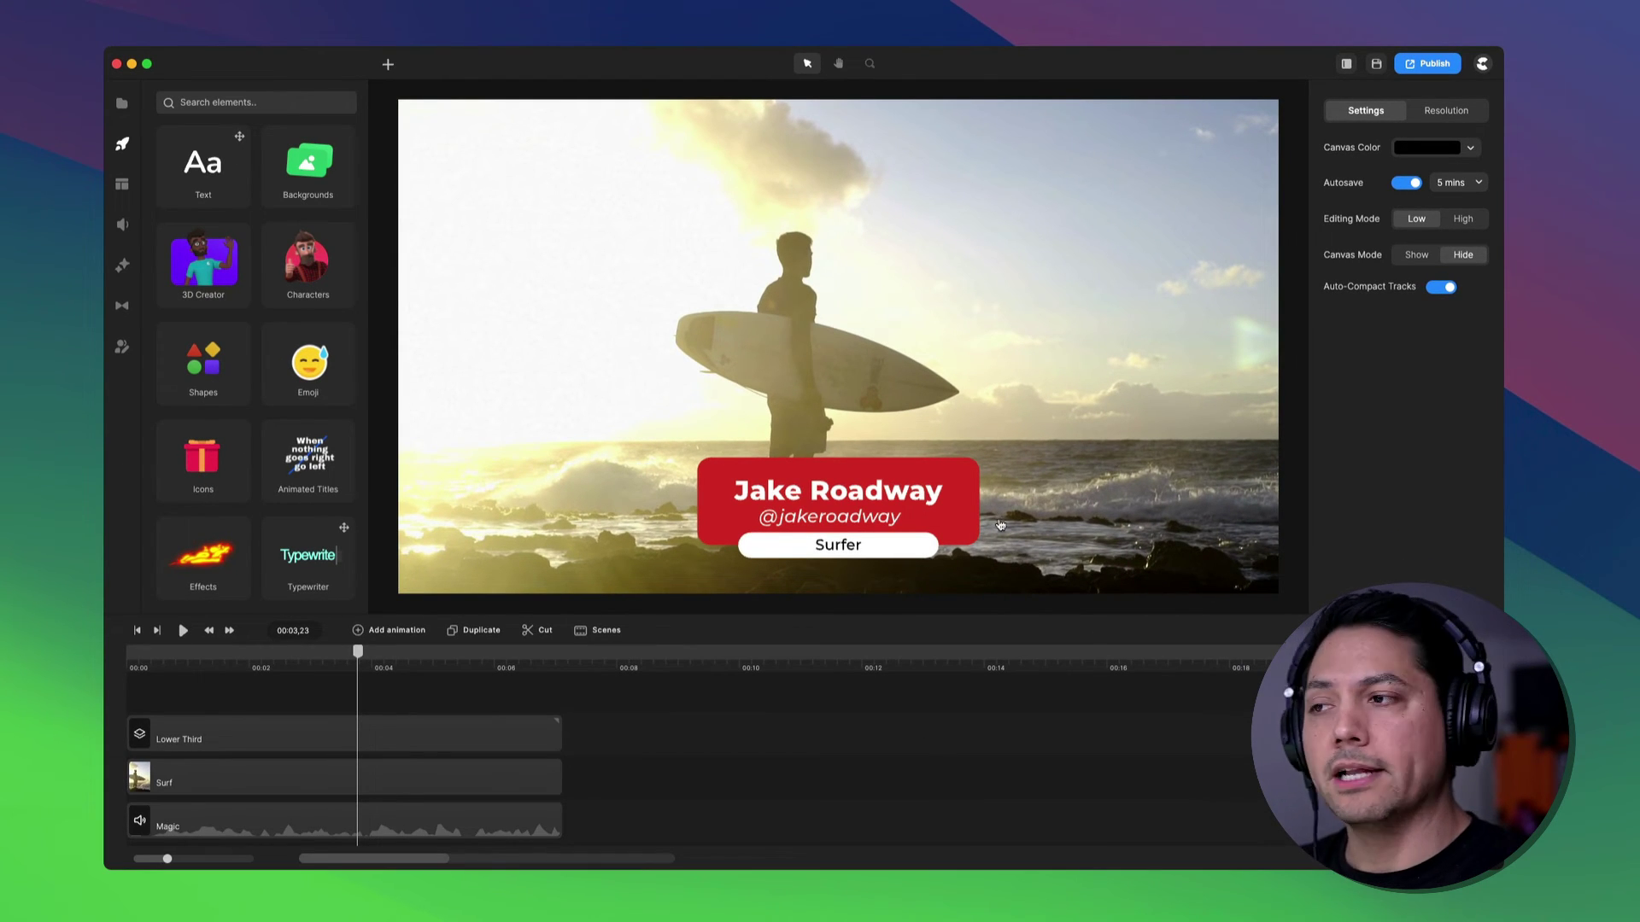
left_click(1442, 67)
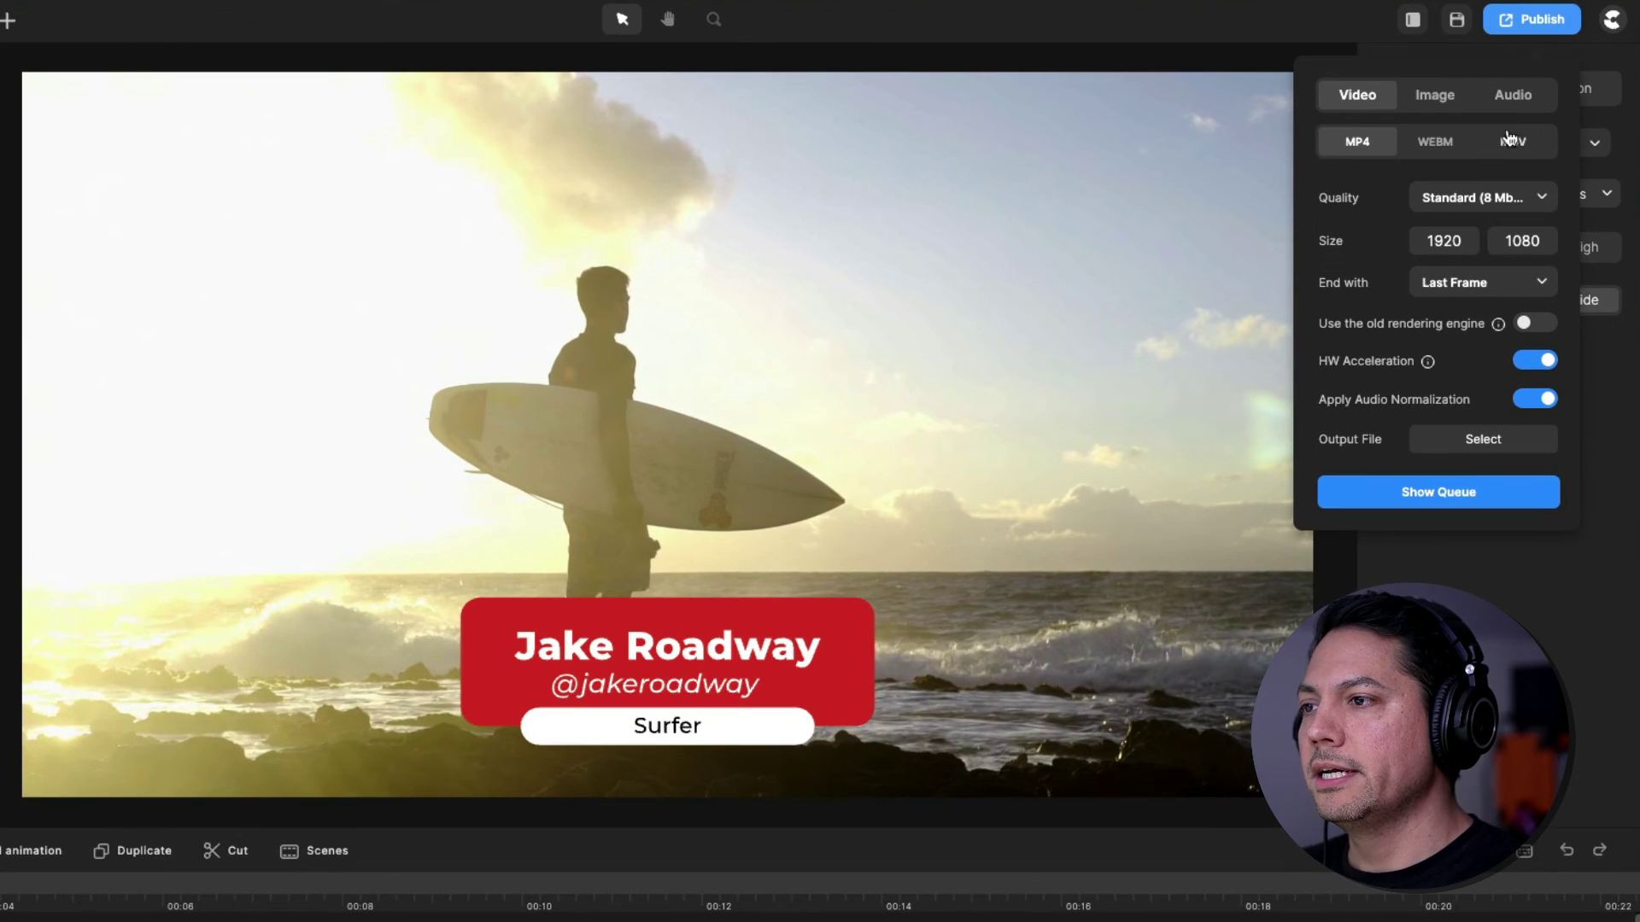
left_click(1422, 116)
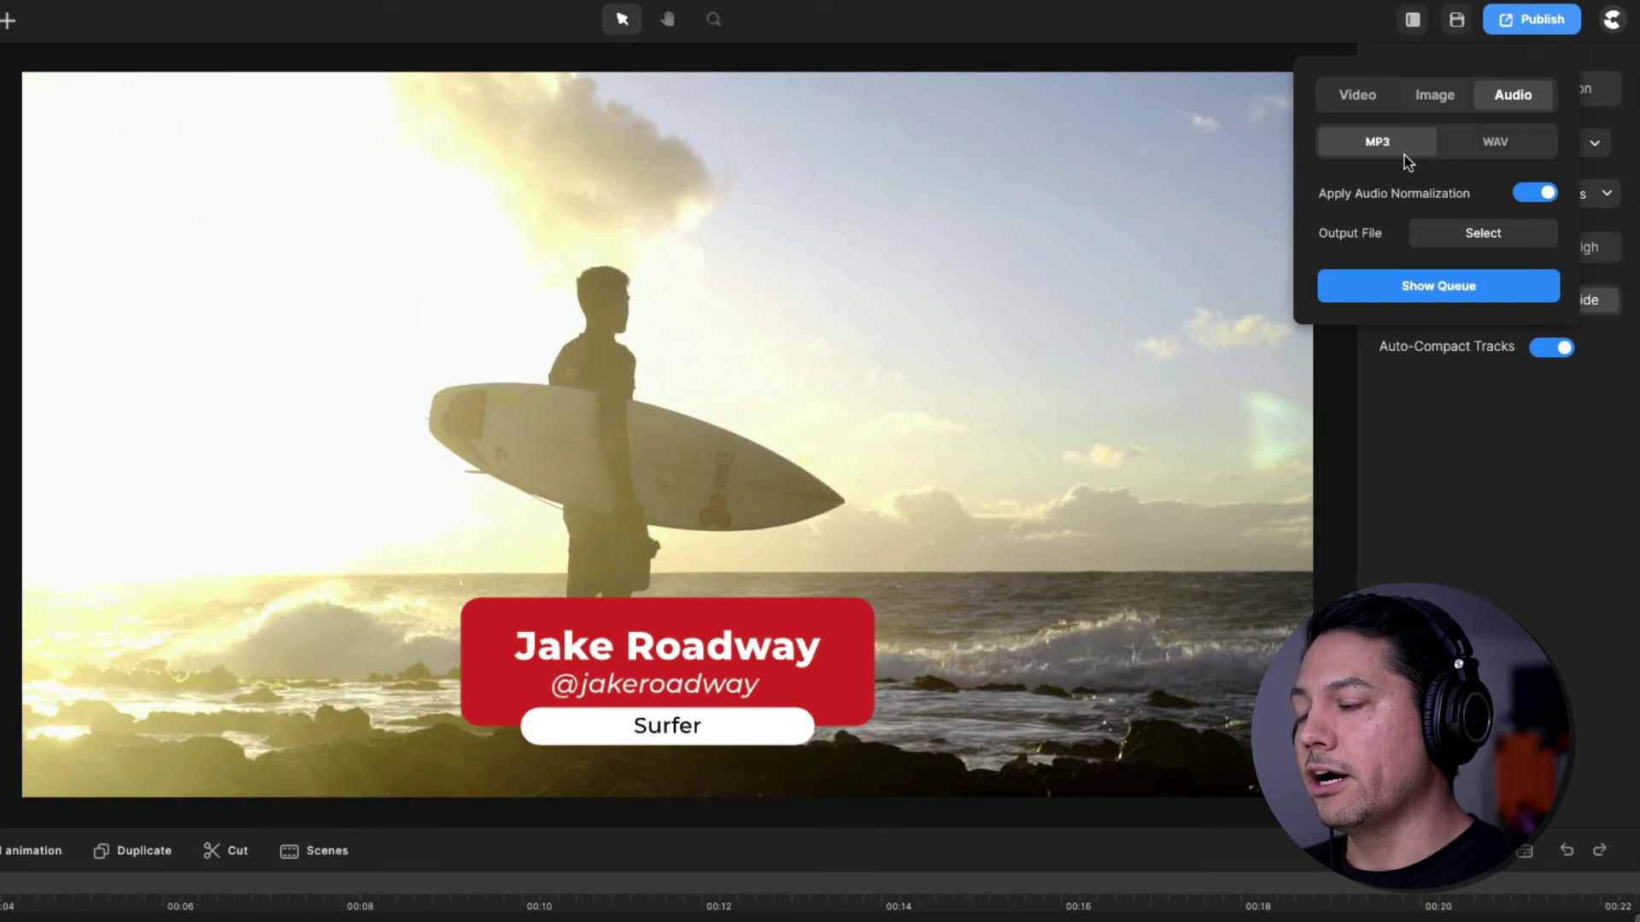
left_click(1505, 152)
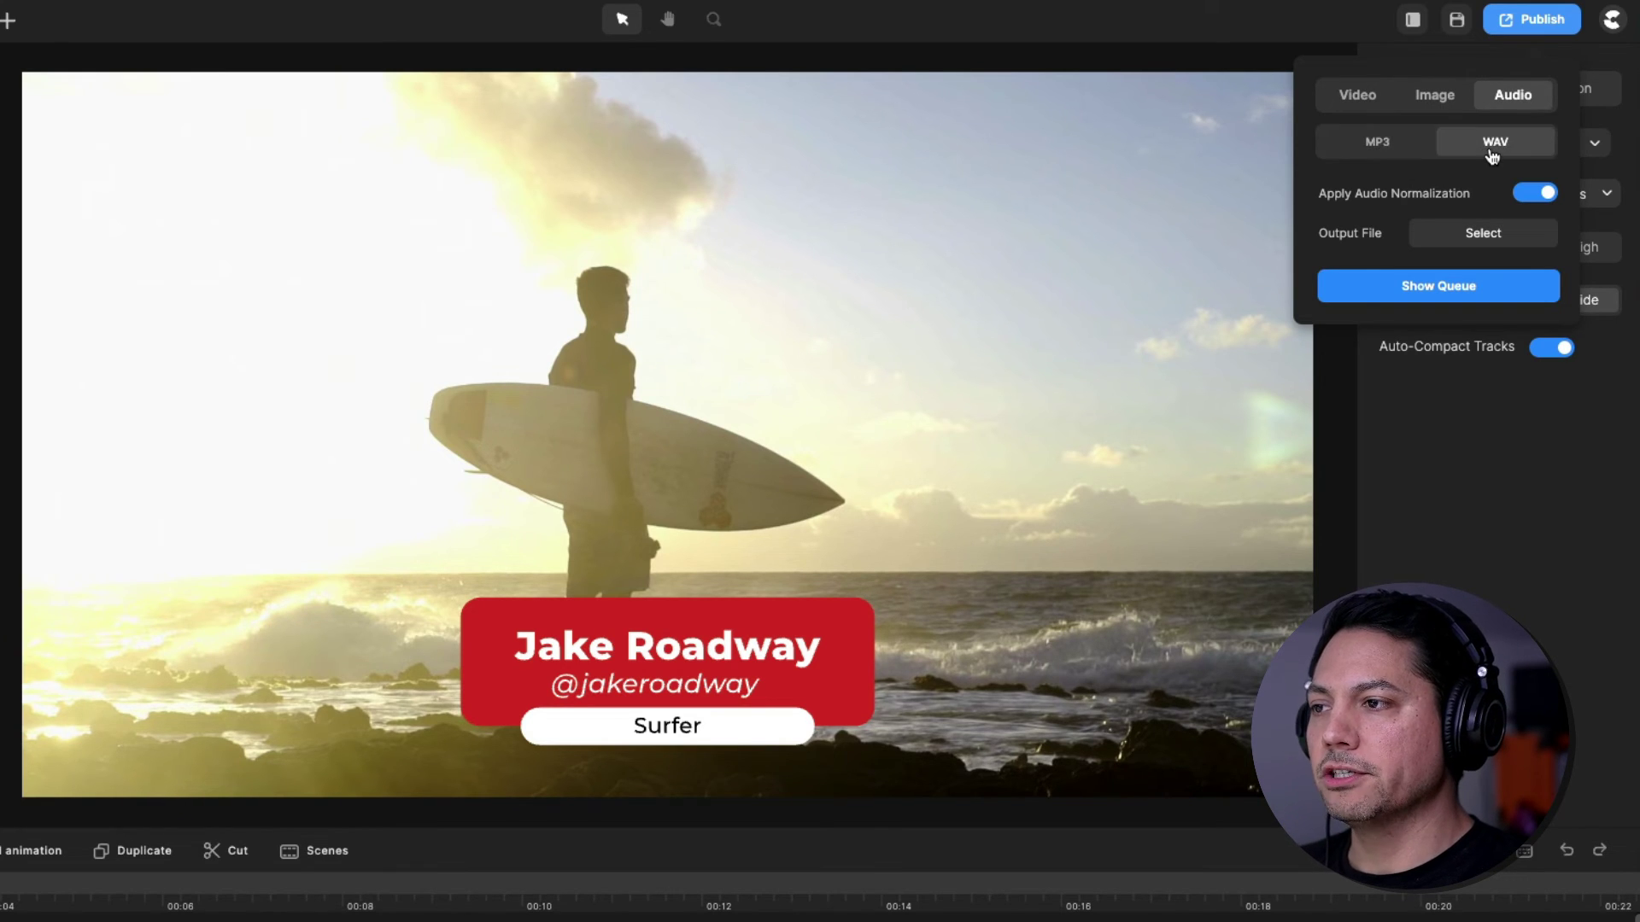
left_click(1535, 194)
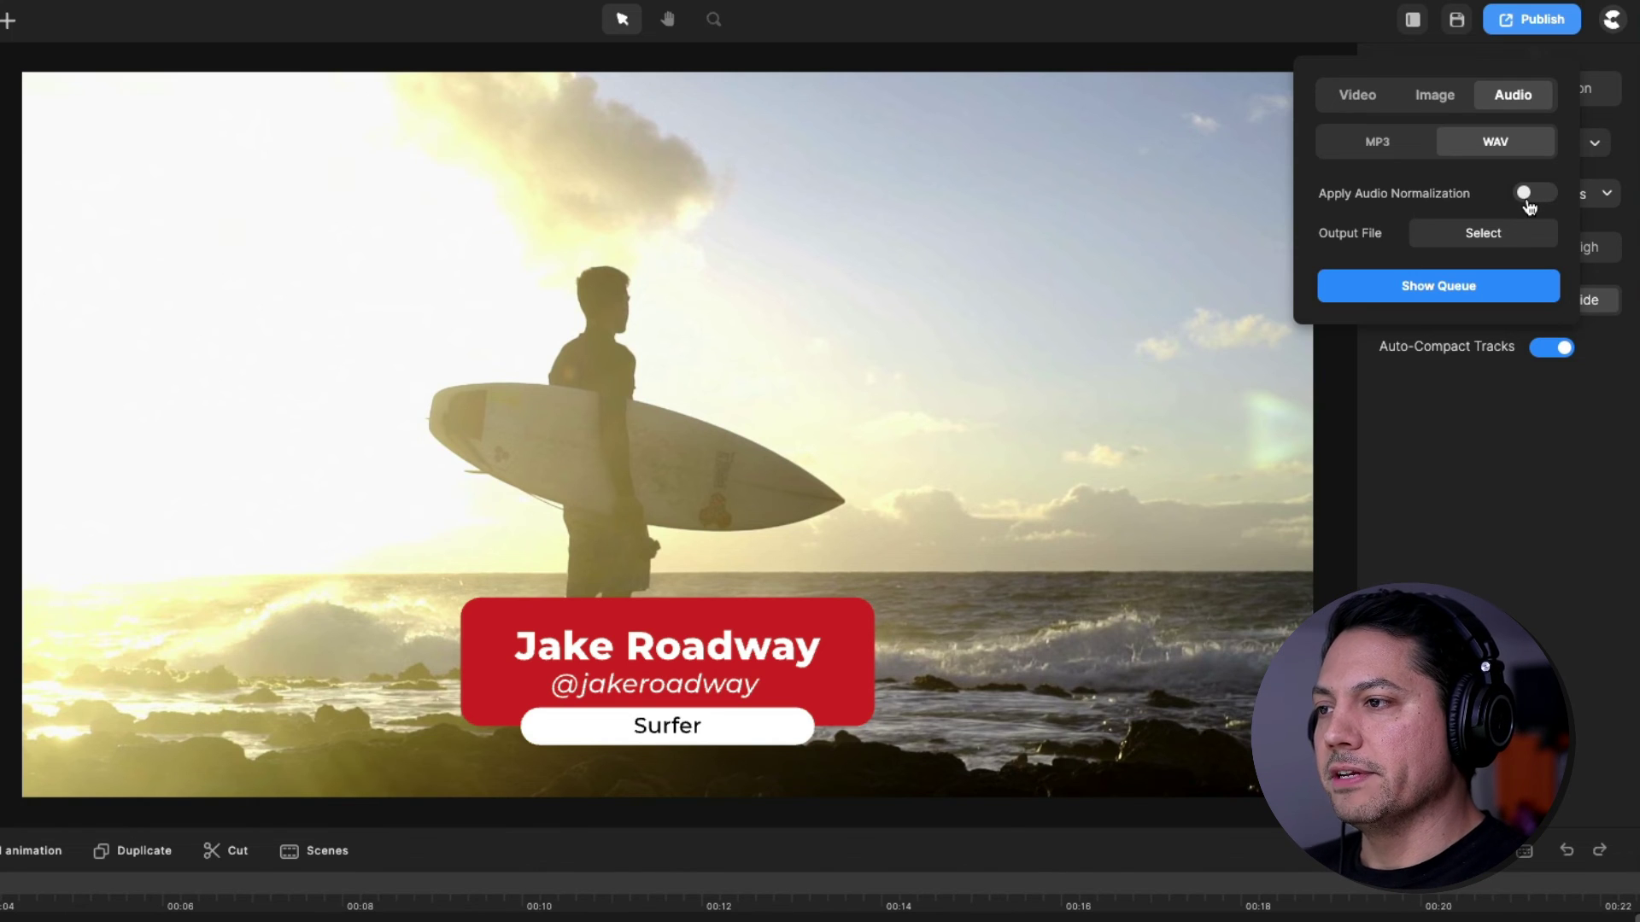
left_click(1531, 196)
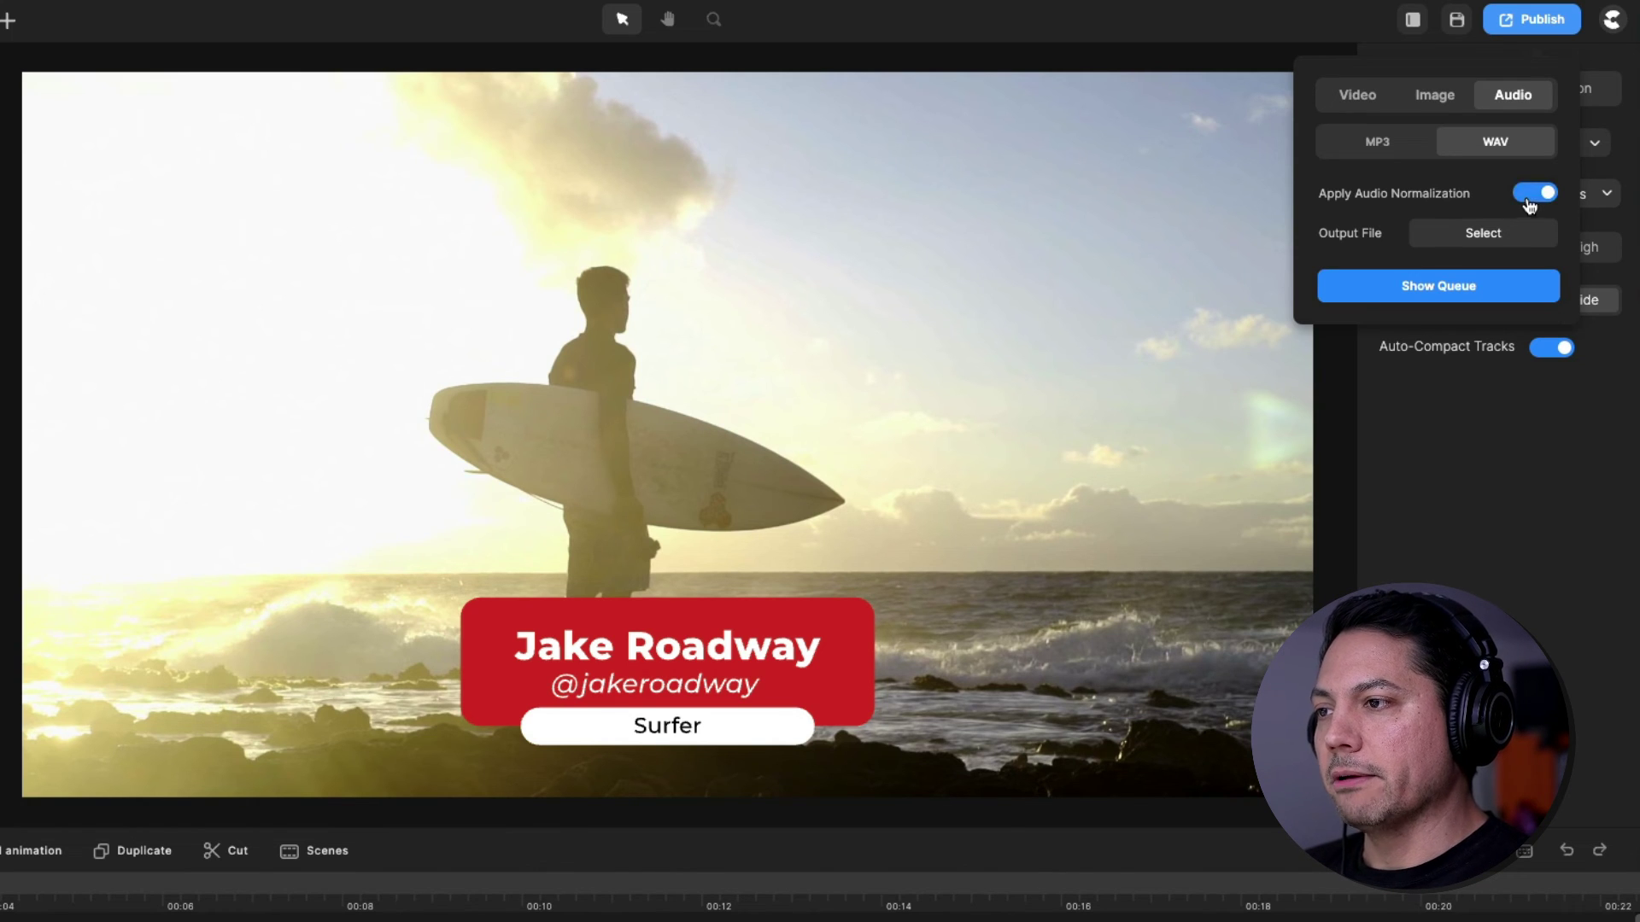
- Save the audio export as 'audio V1.wav' in Publish Videos and locate it in Finder
left_click(1483, 236)
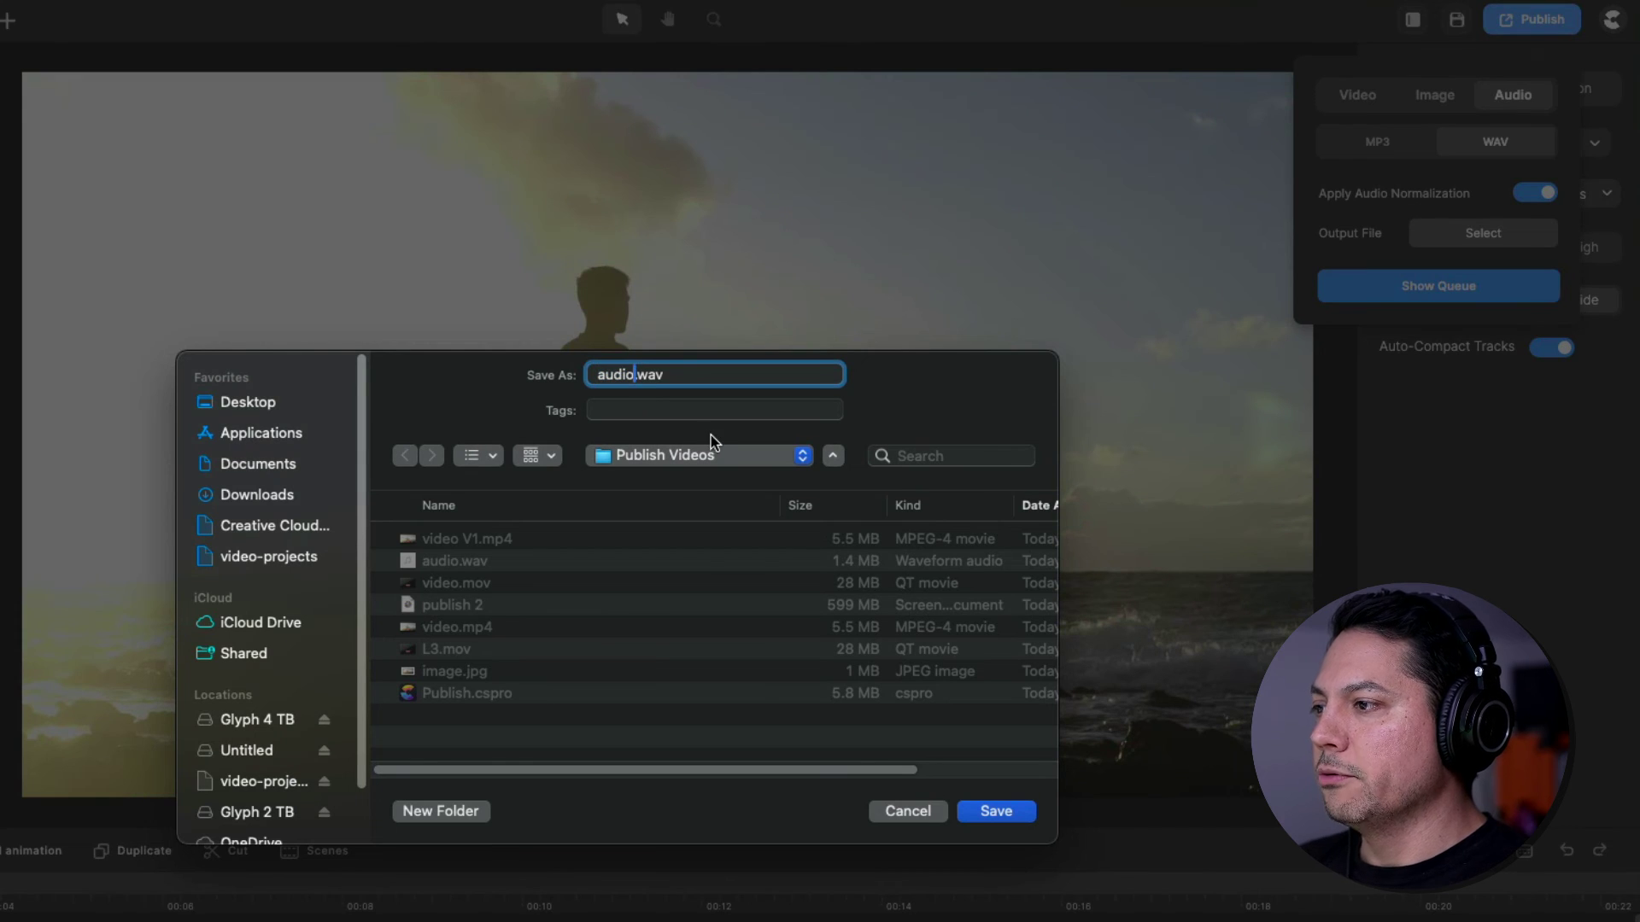
type("V1")
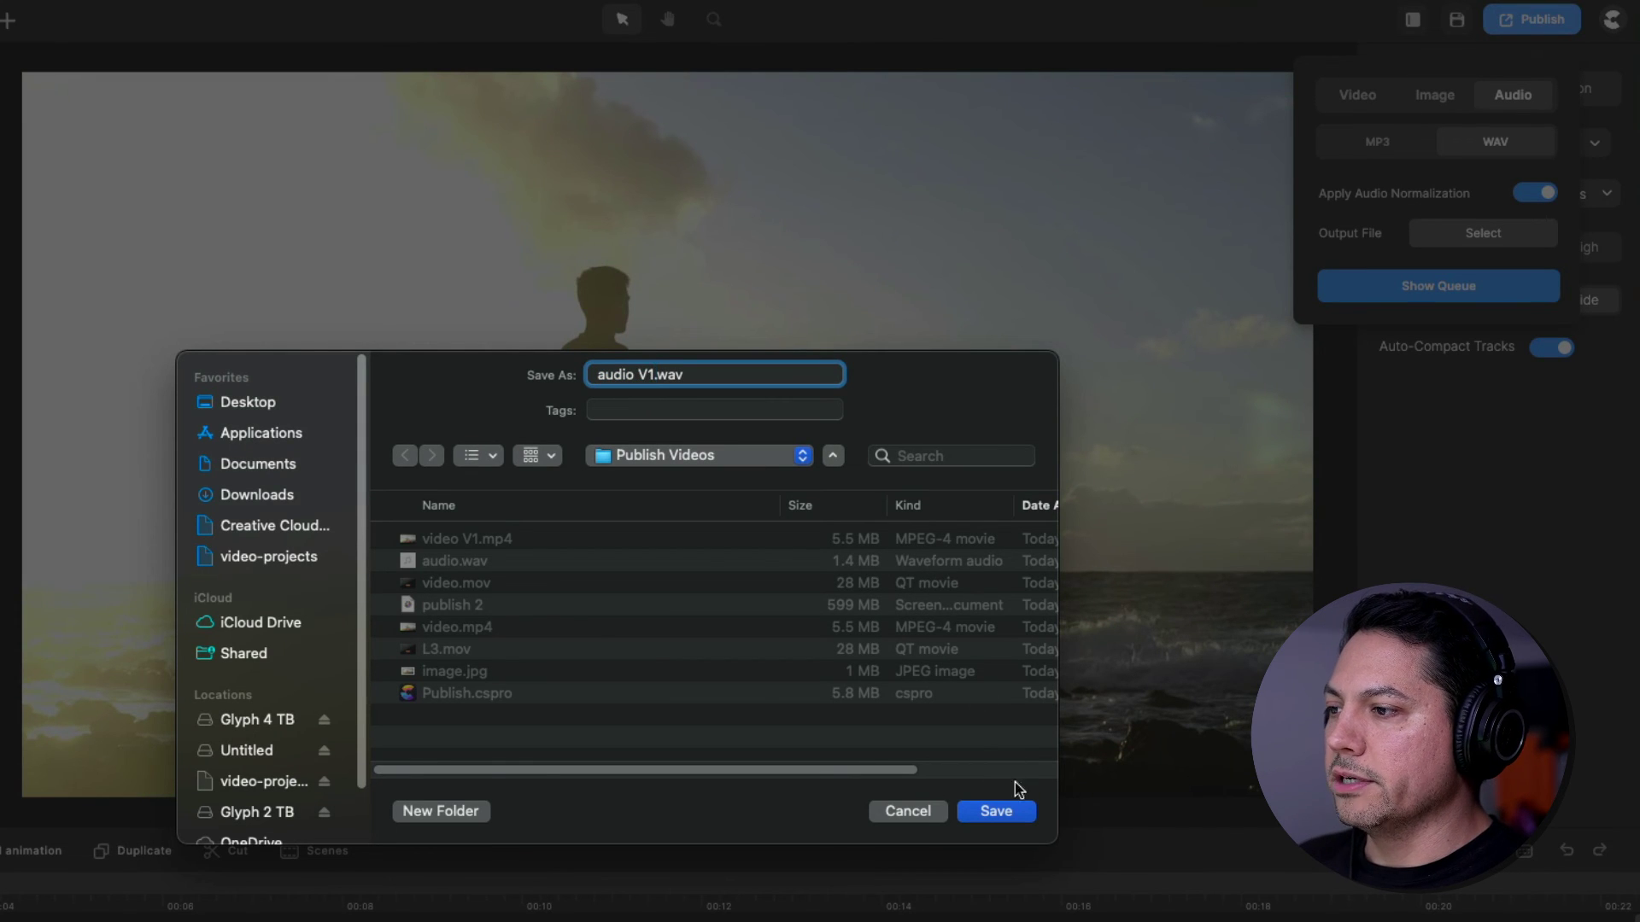
left_click(996, 811)
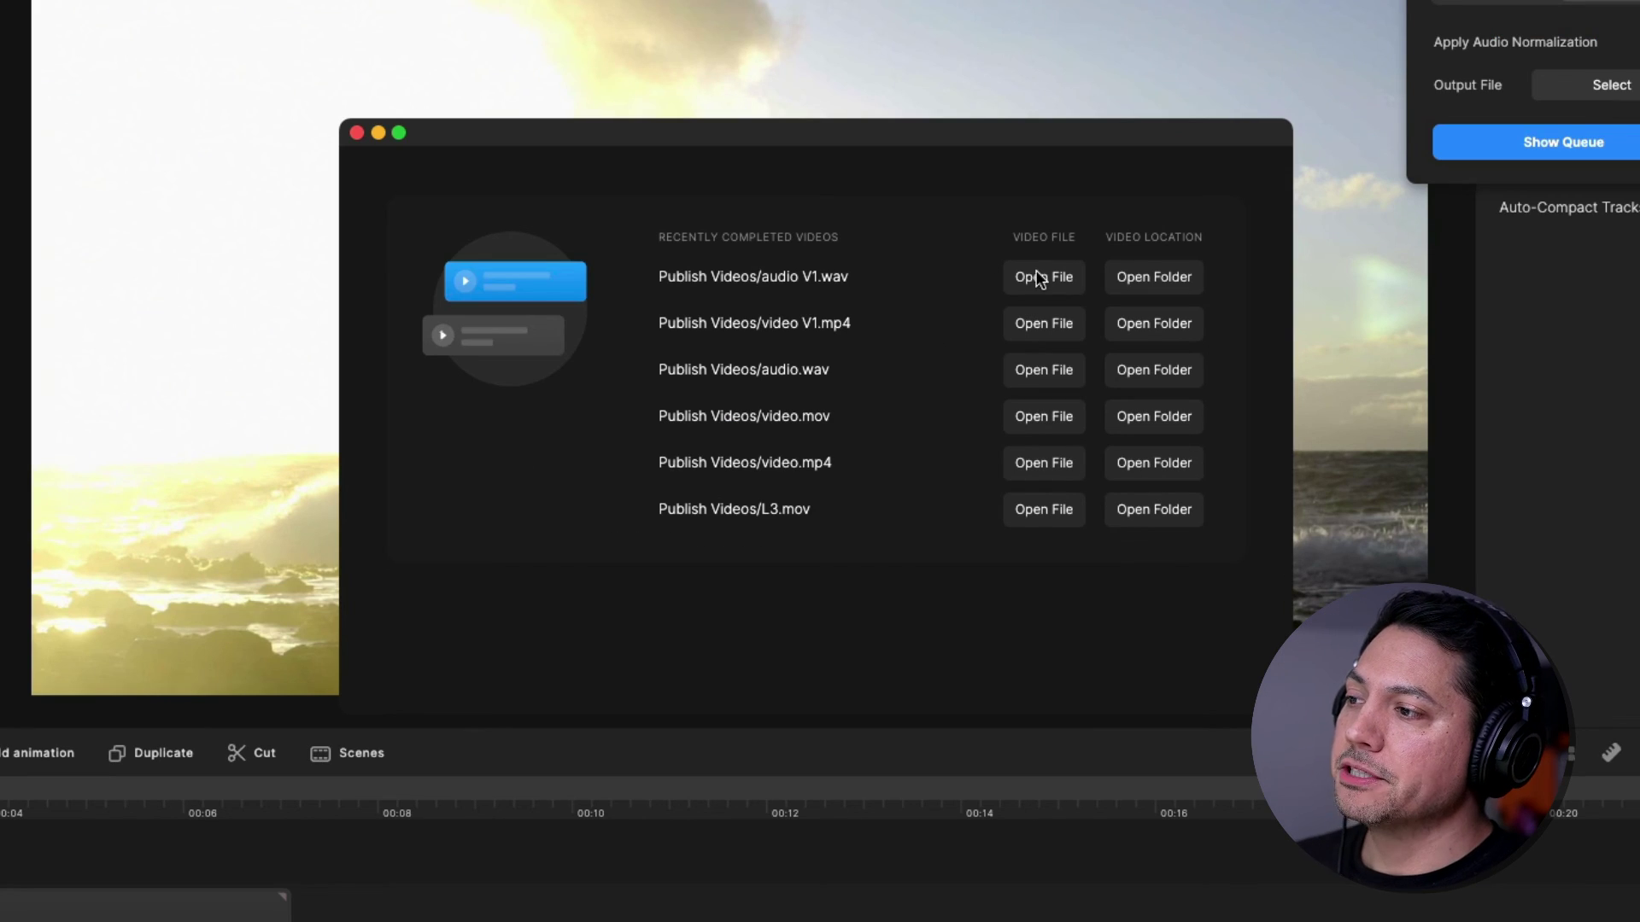
left_click(1155, 286)
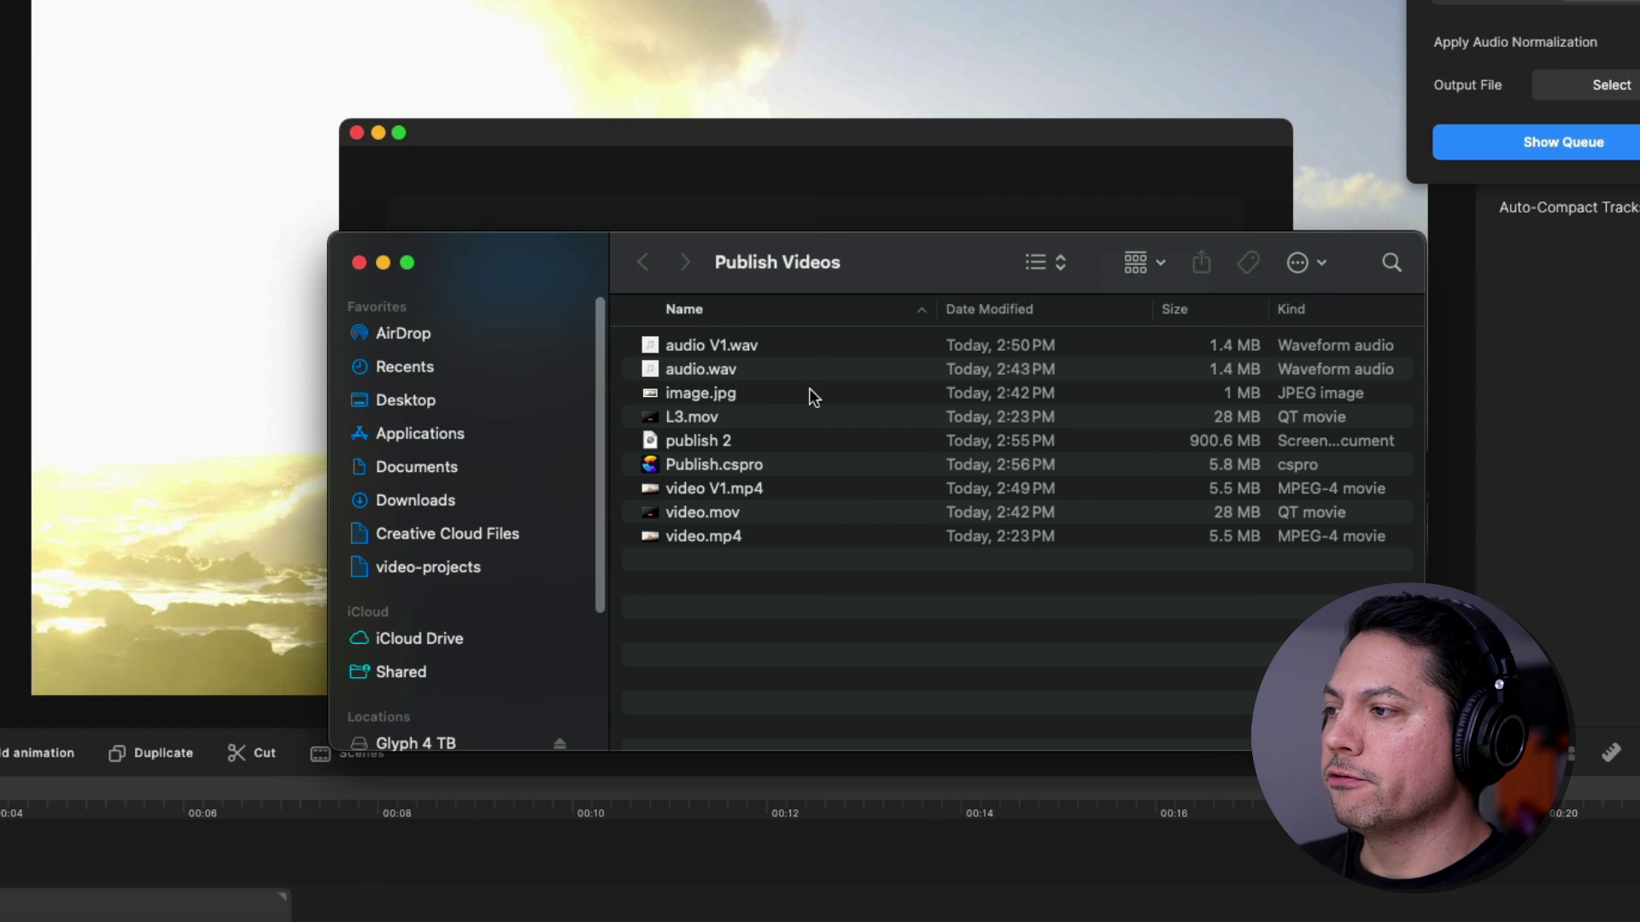
left_click(750, 345)
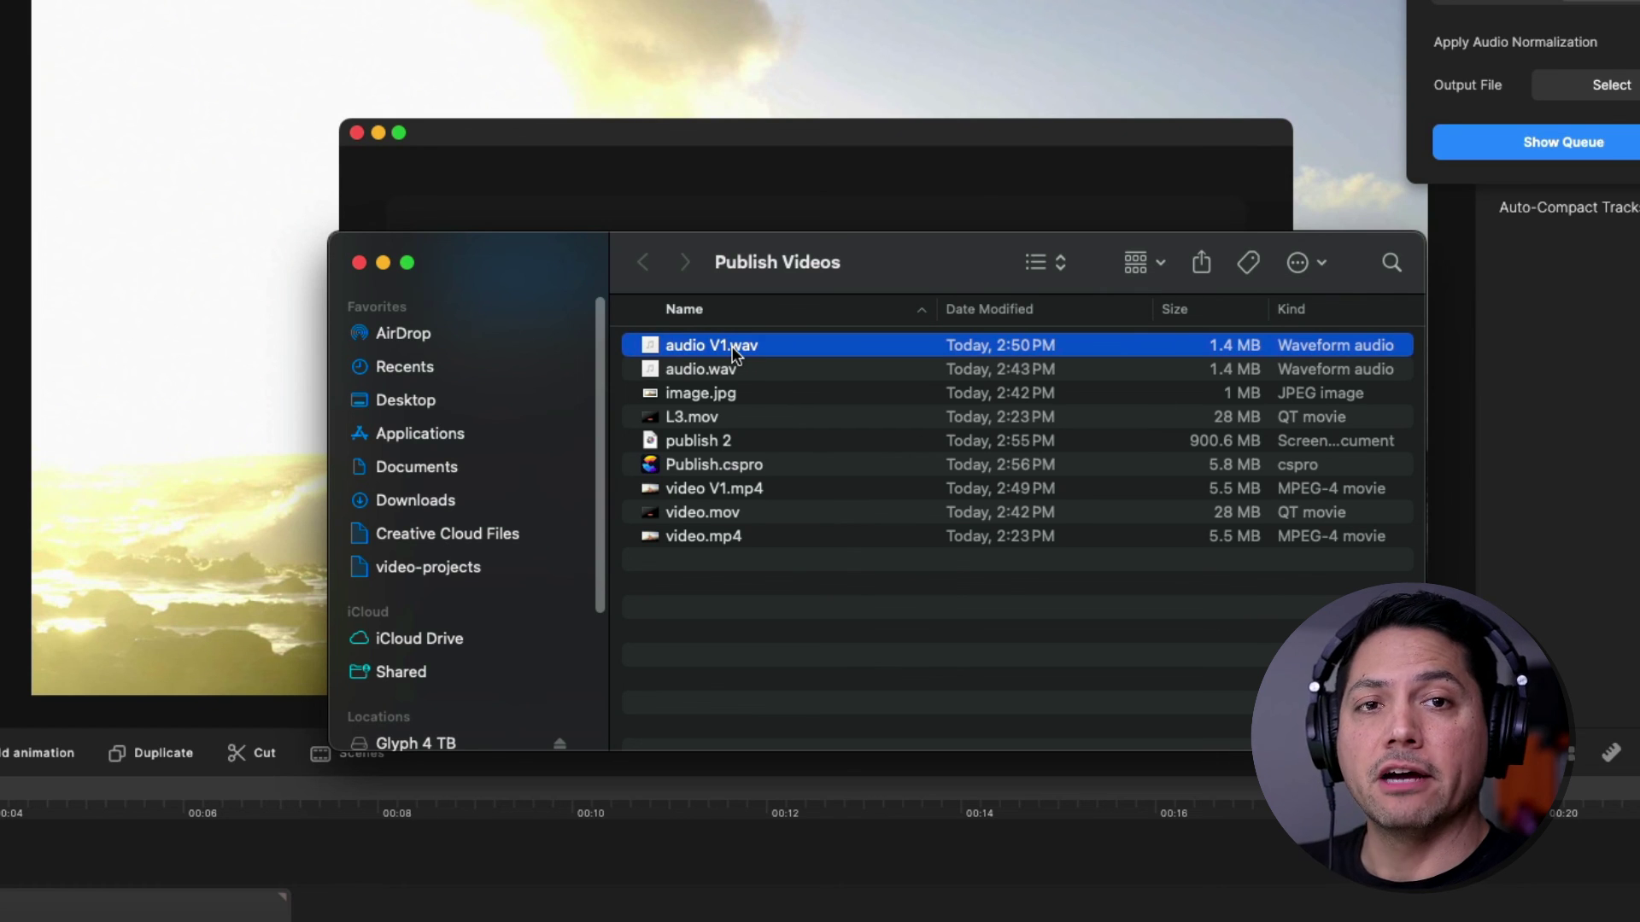
- Close the Publish Videos Finder window and the Recently Completed Videos window
left_click(359, 262)
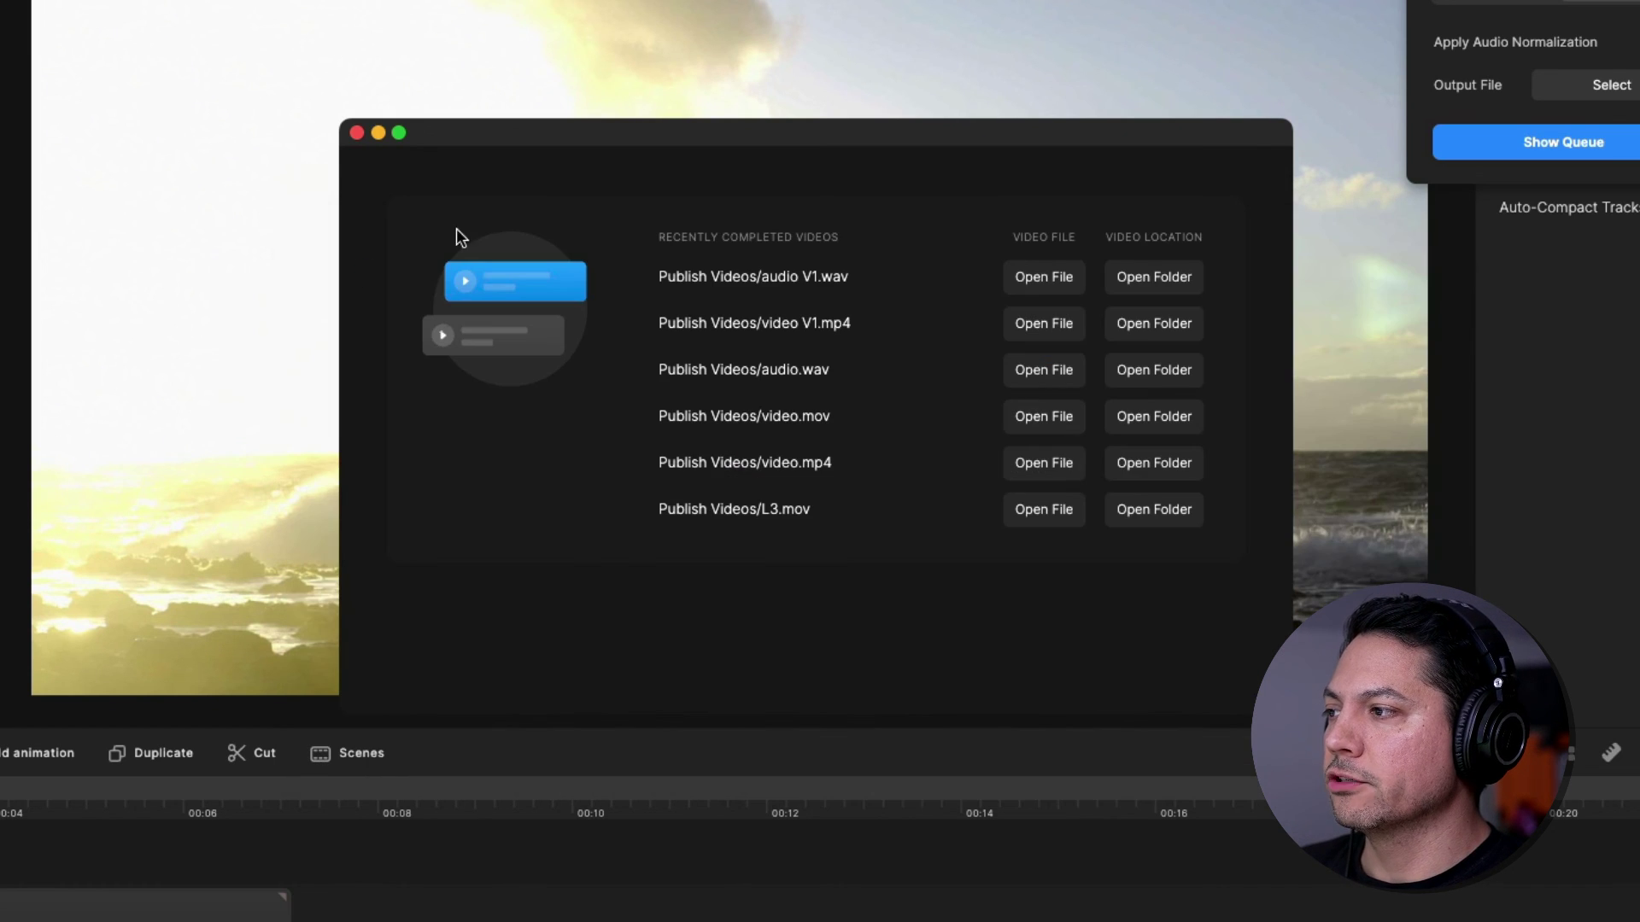
left_click(356, 133)
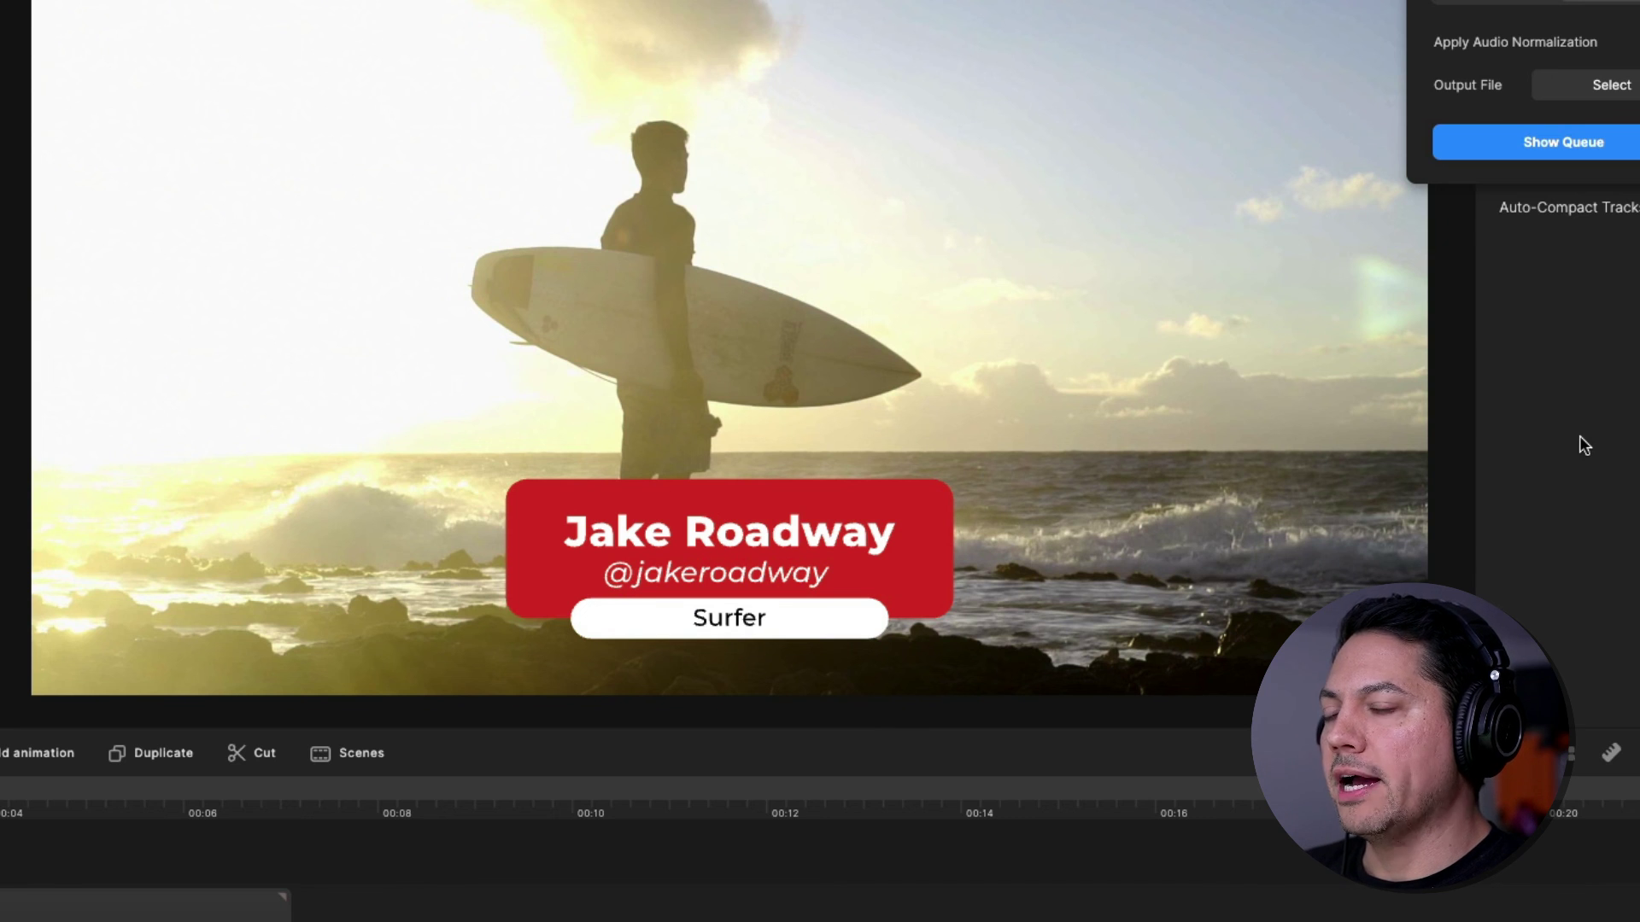